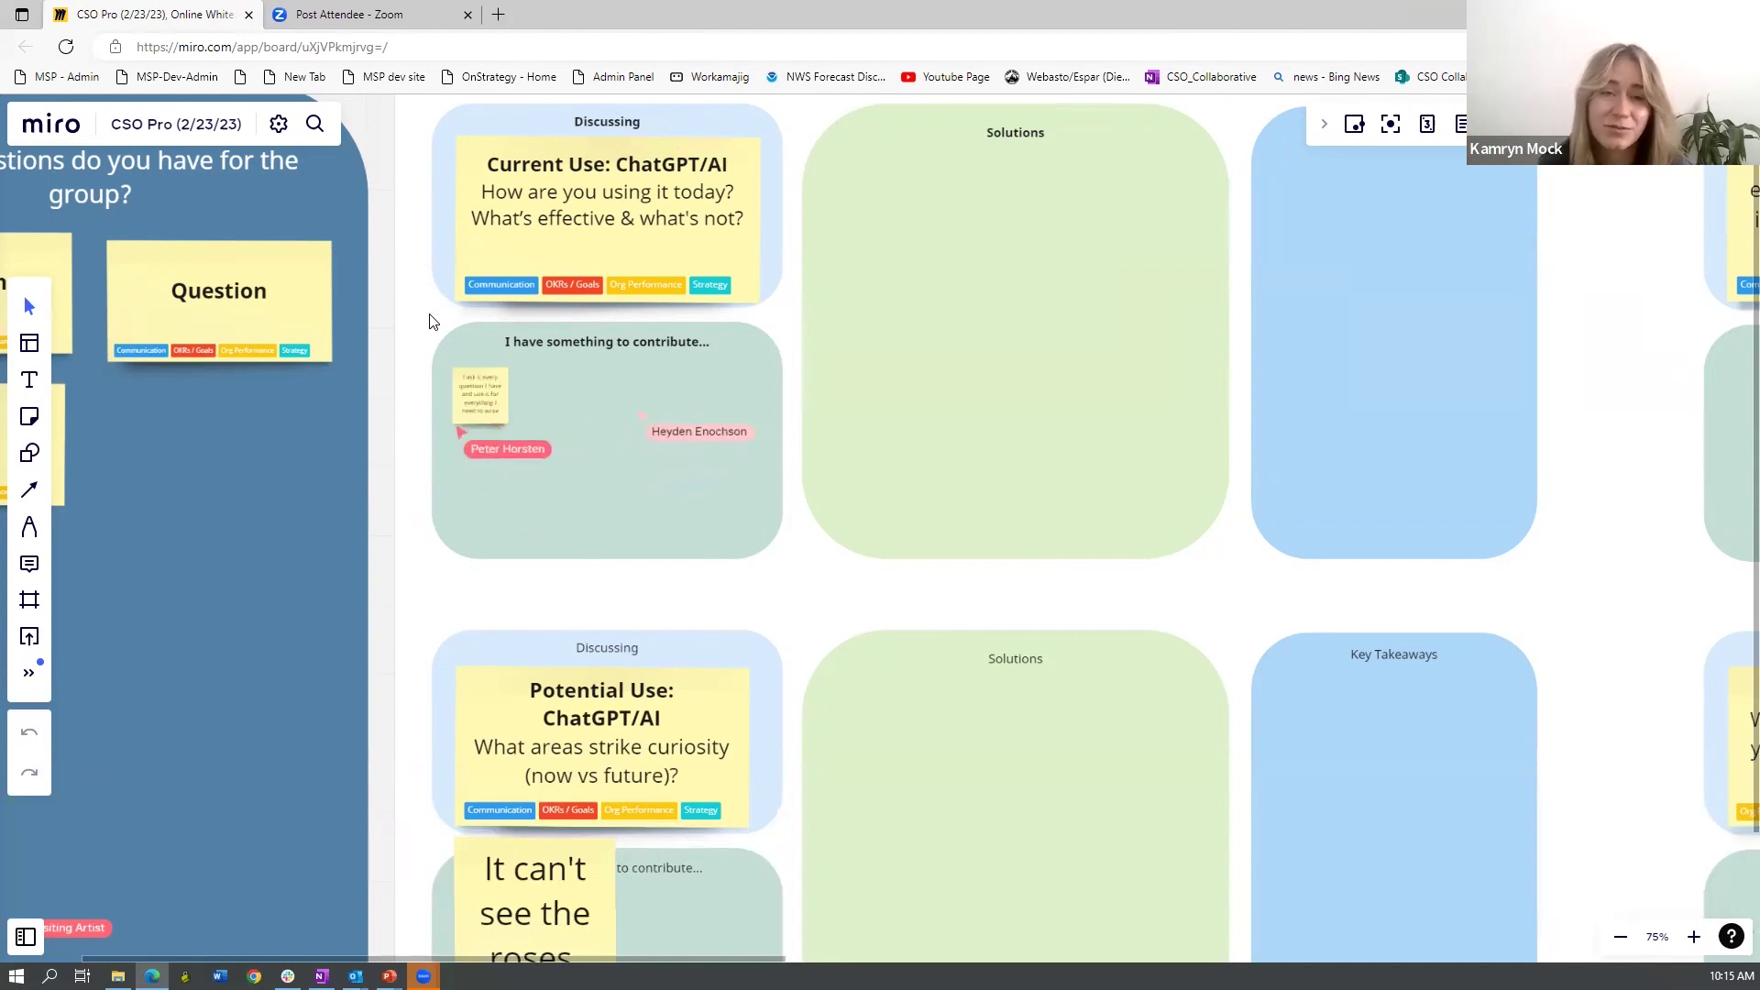
pyautogui.scroll(2, 550, 372)
pyautogui.scroll(3, 552, 392)
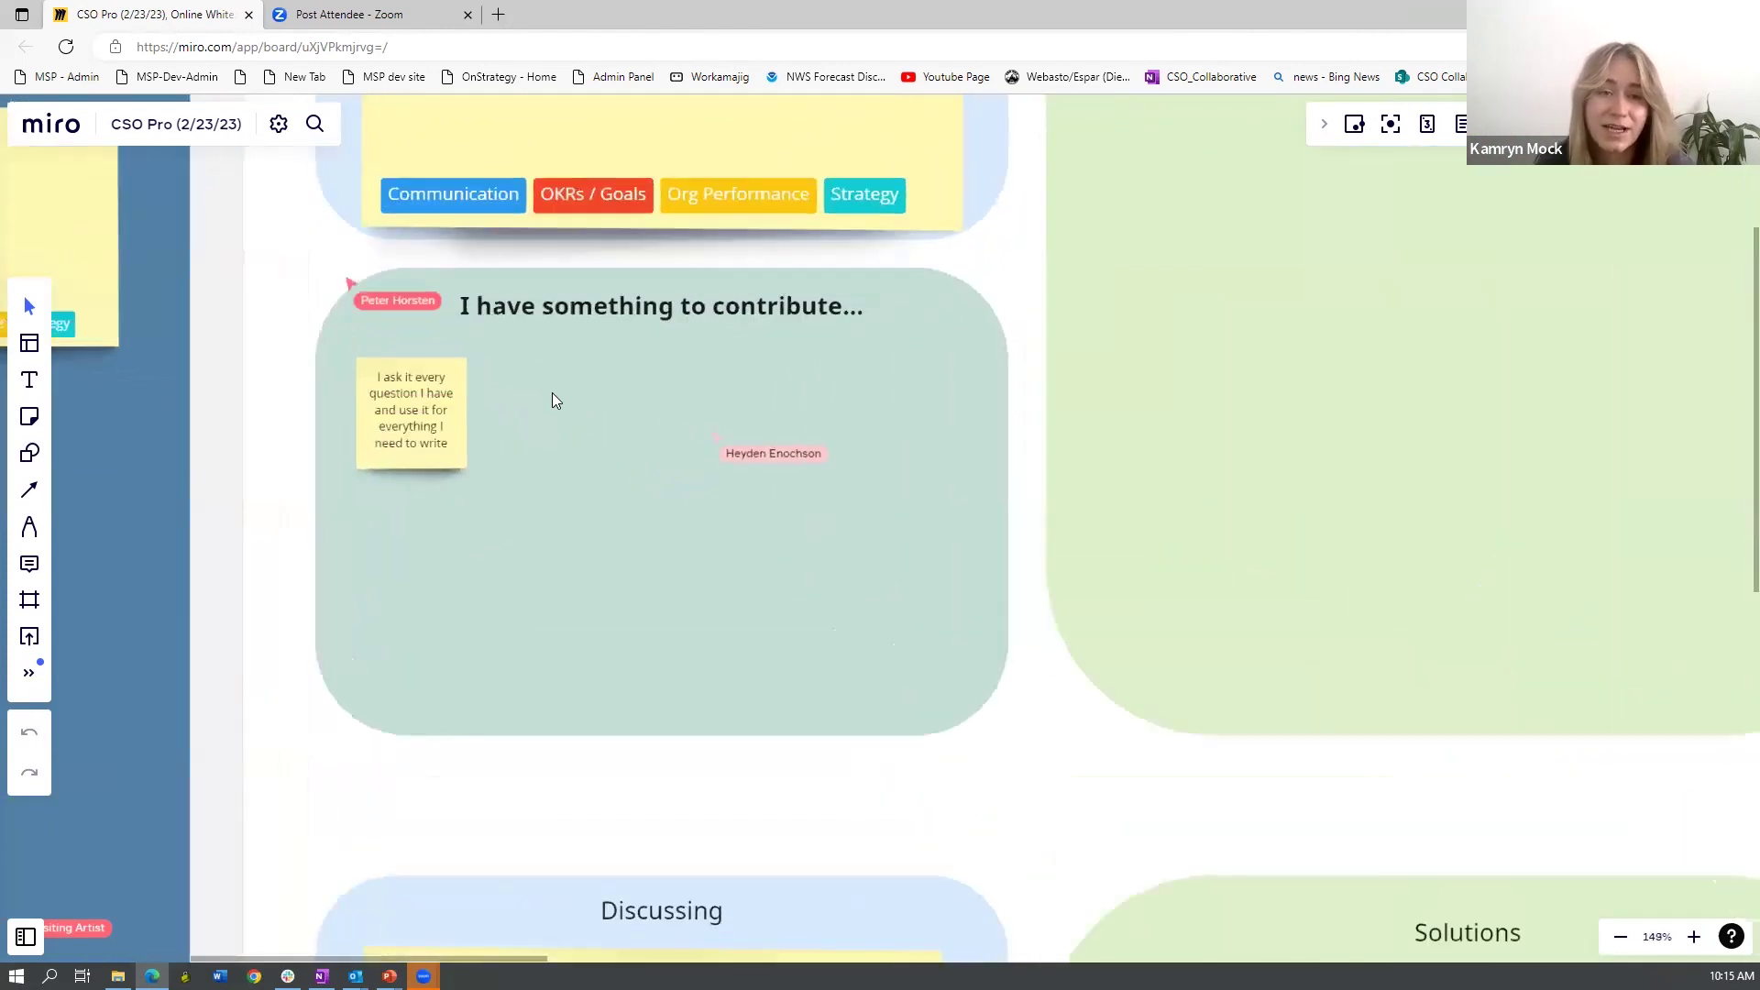
pyautogui.scroll(1, 552, 392)
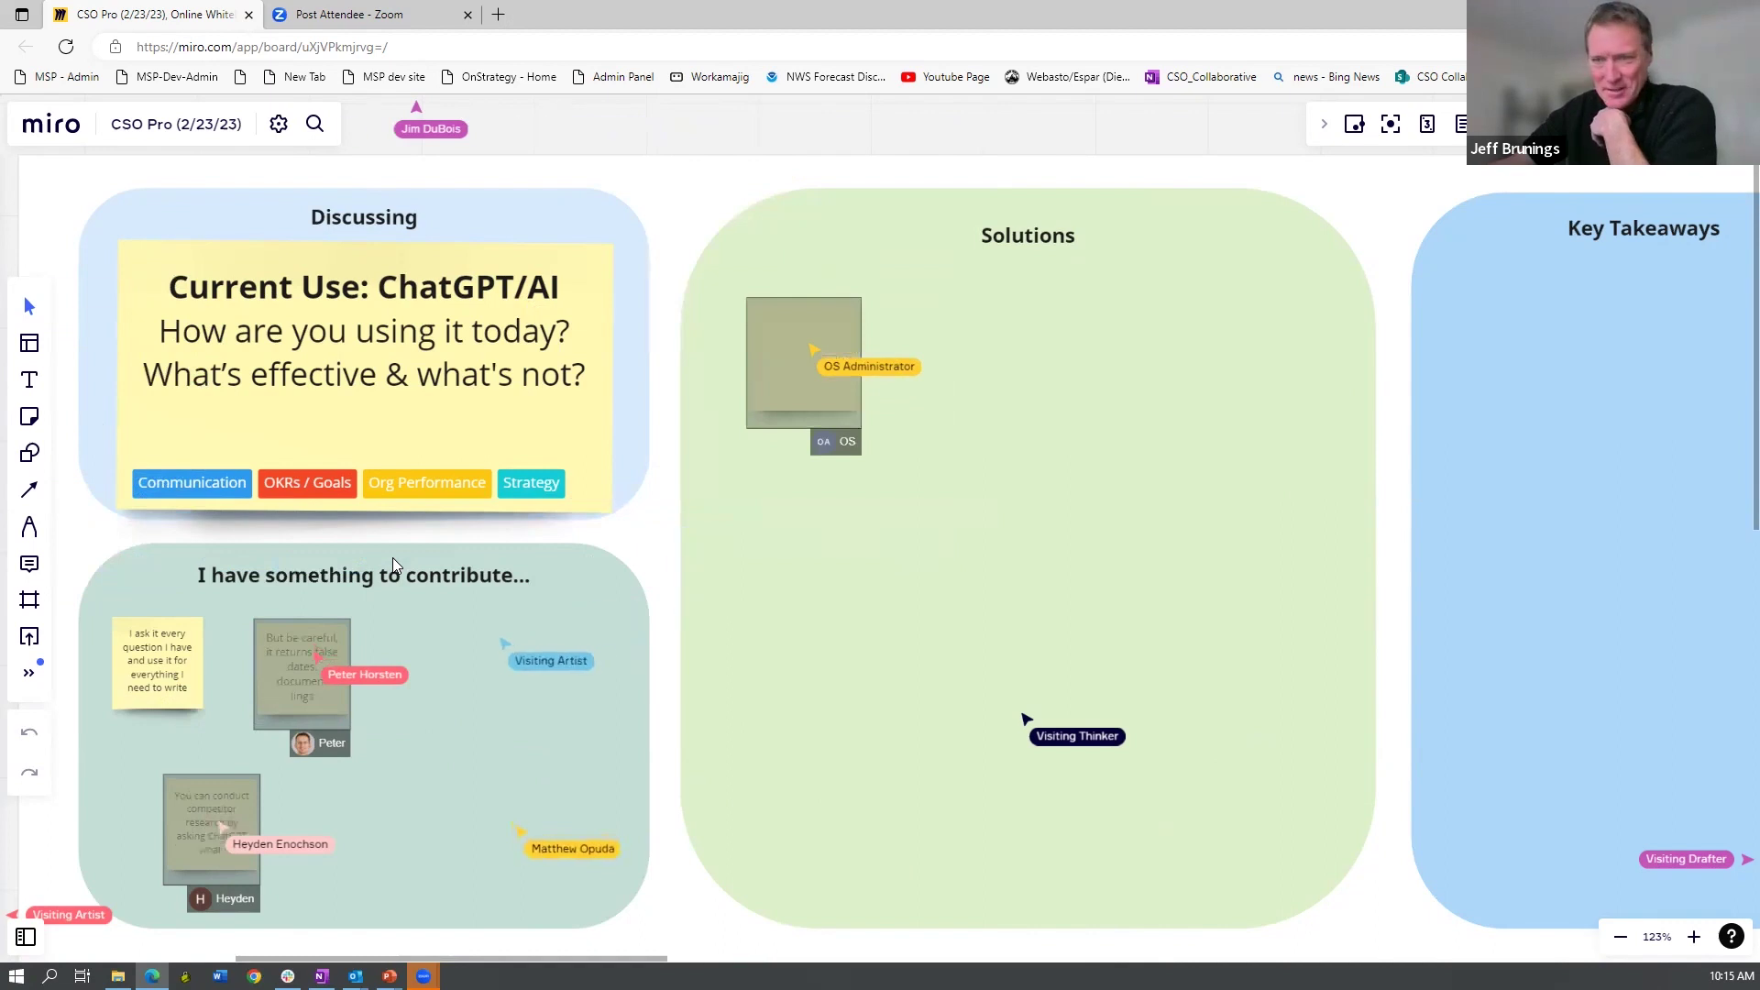
pyautogui.scroll(1, 379, 593)
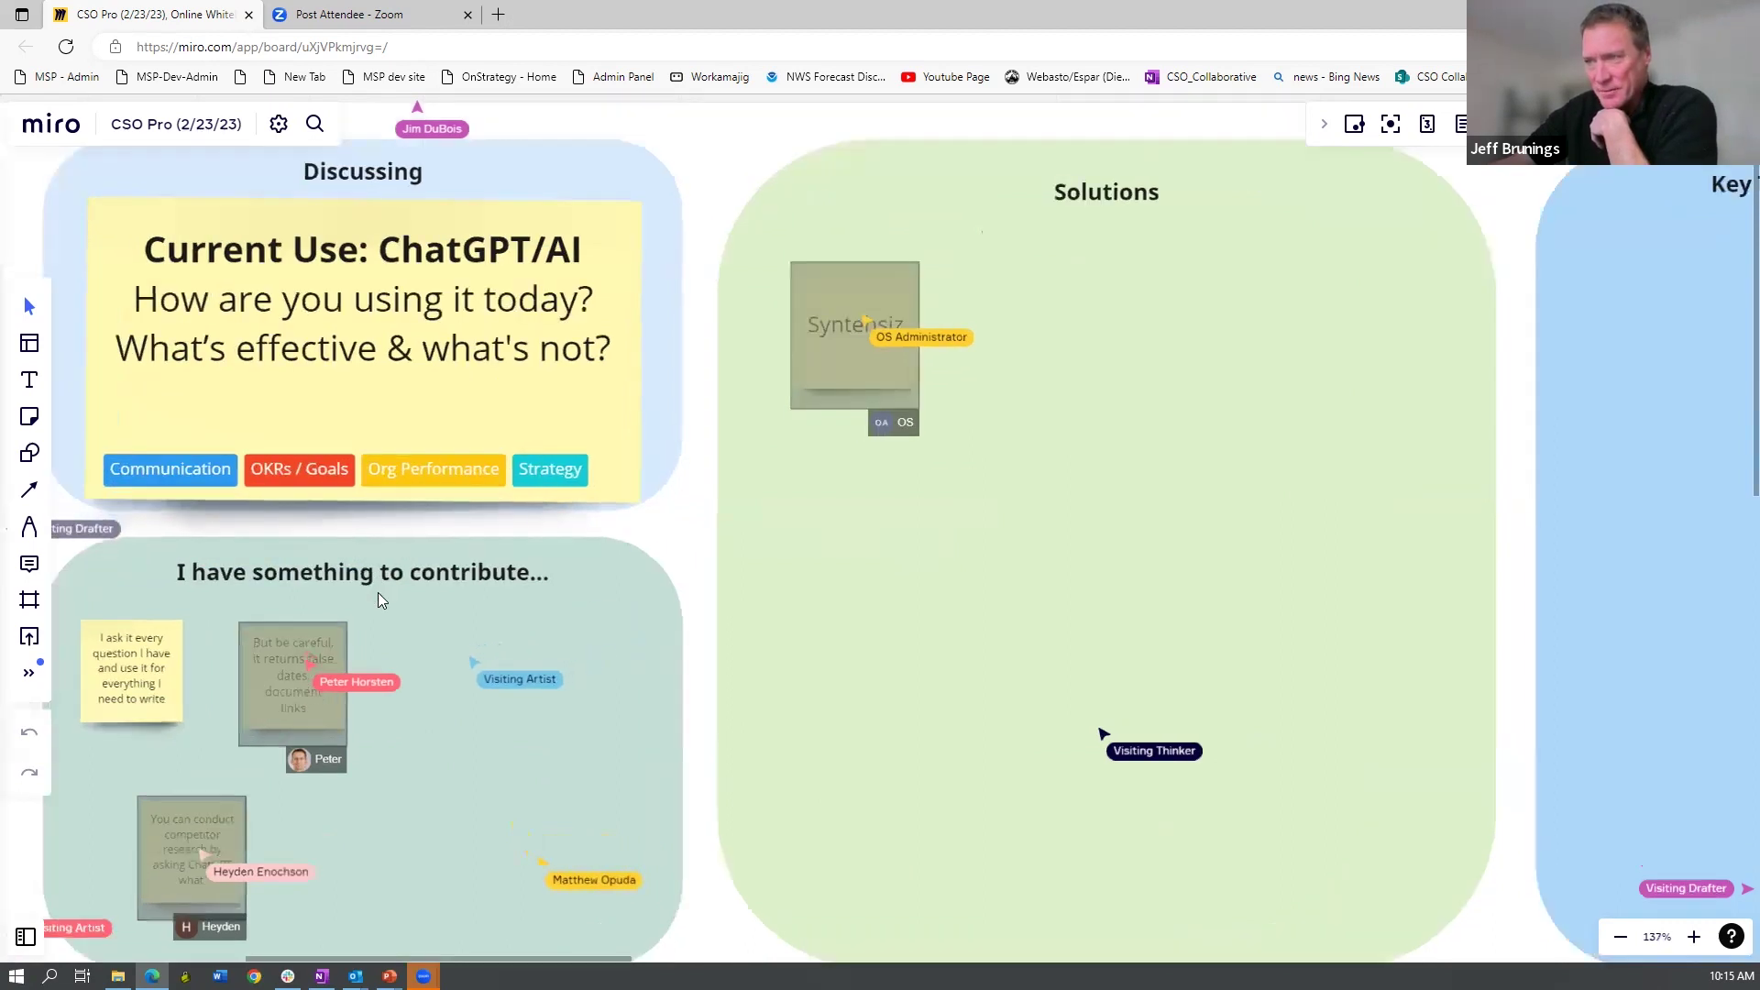
pyautogui.scroll(1, 379, 593)
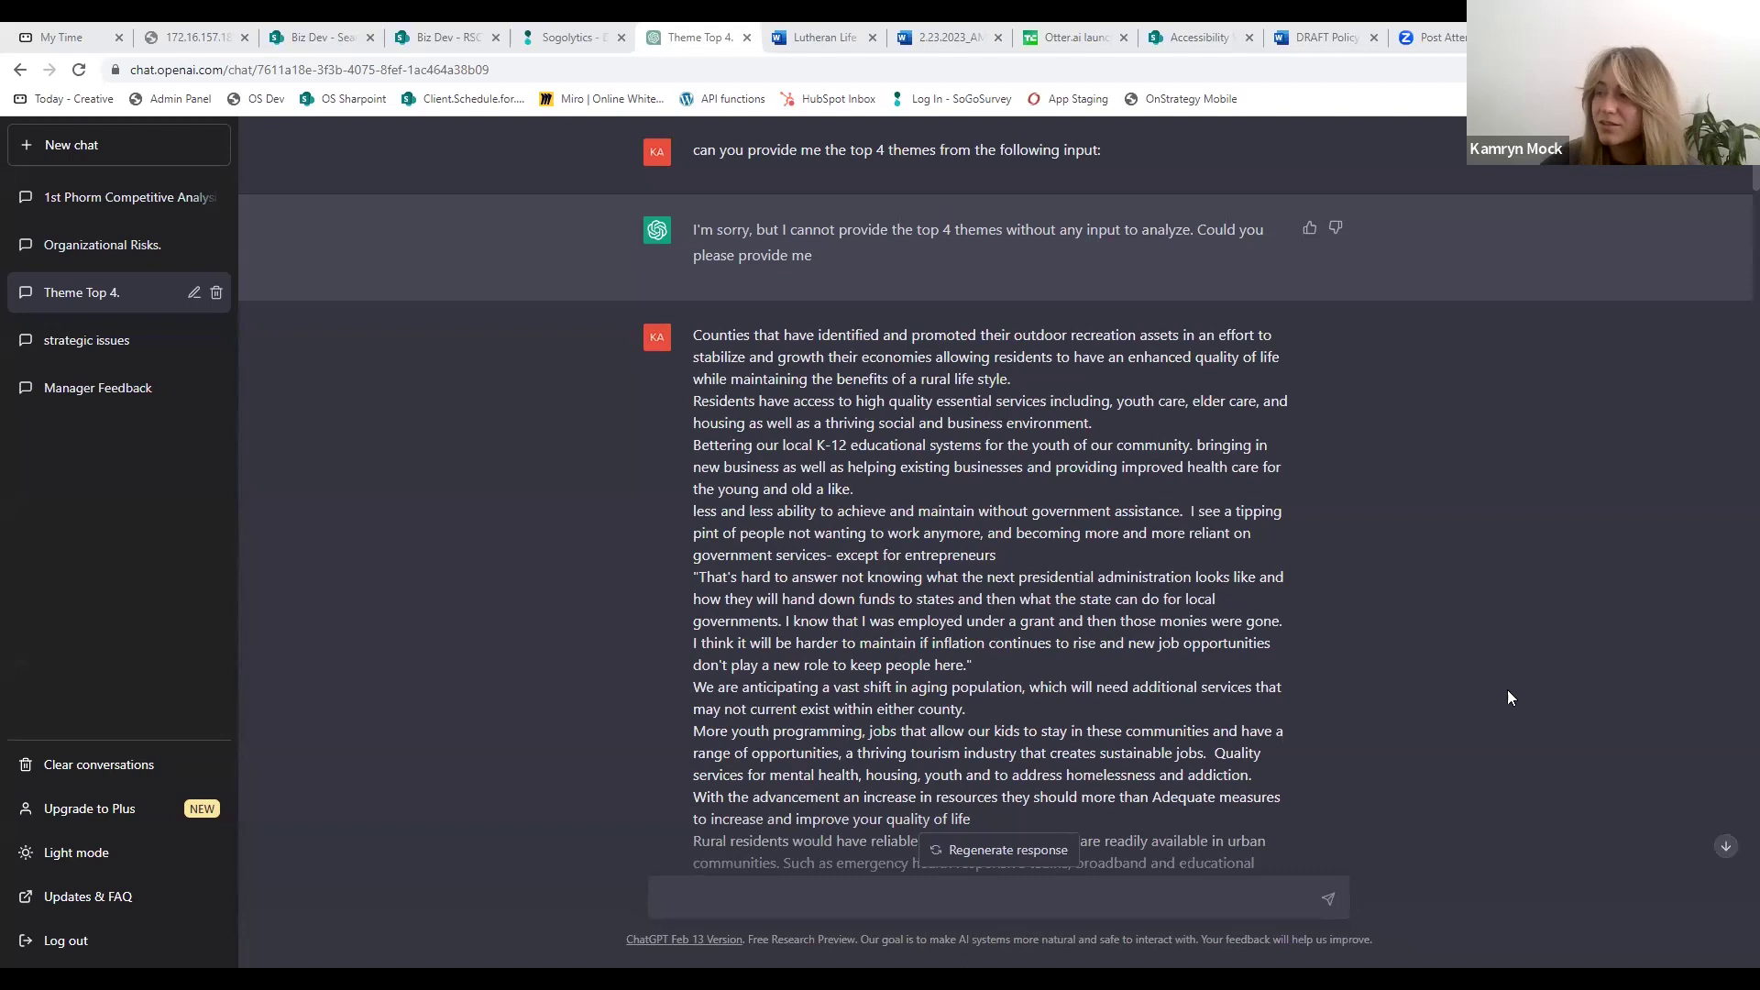
pyautogui.moveTo(976, 149)
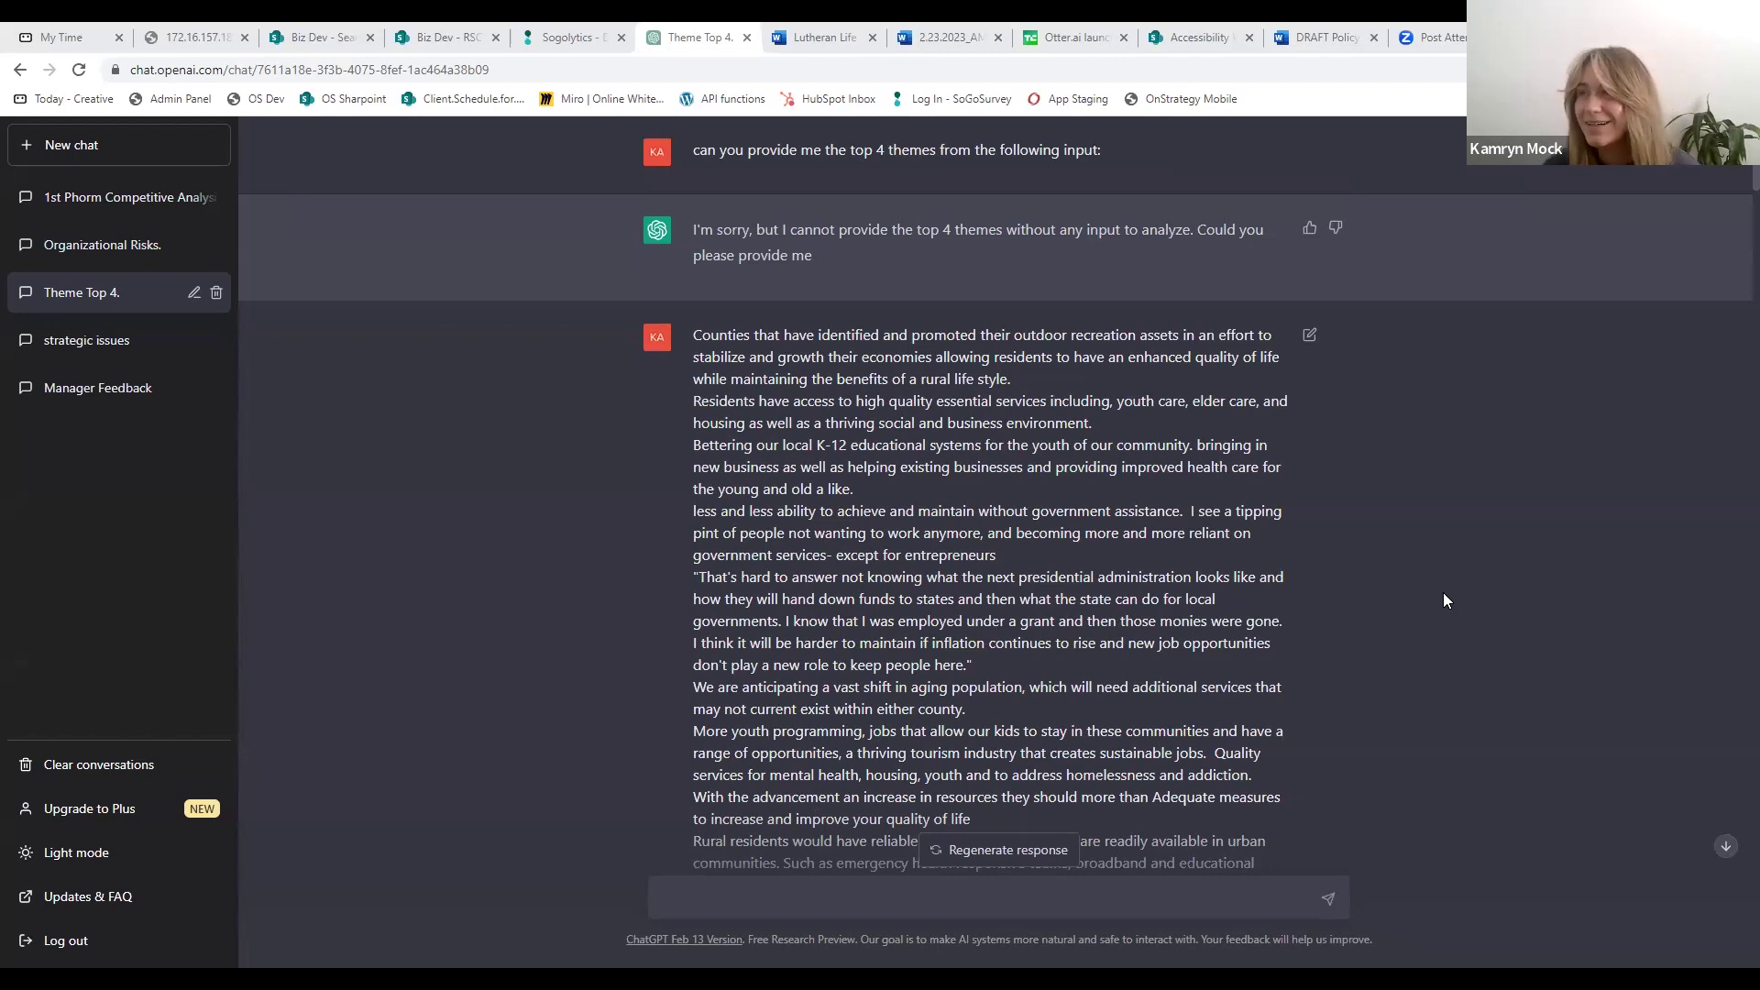
pyautogui.moveTo(894, 149)
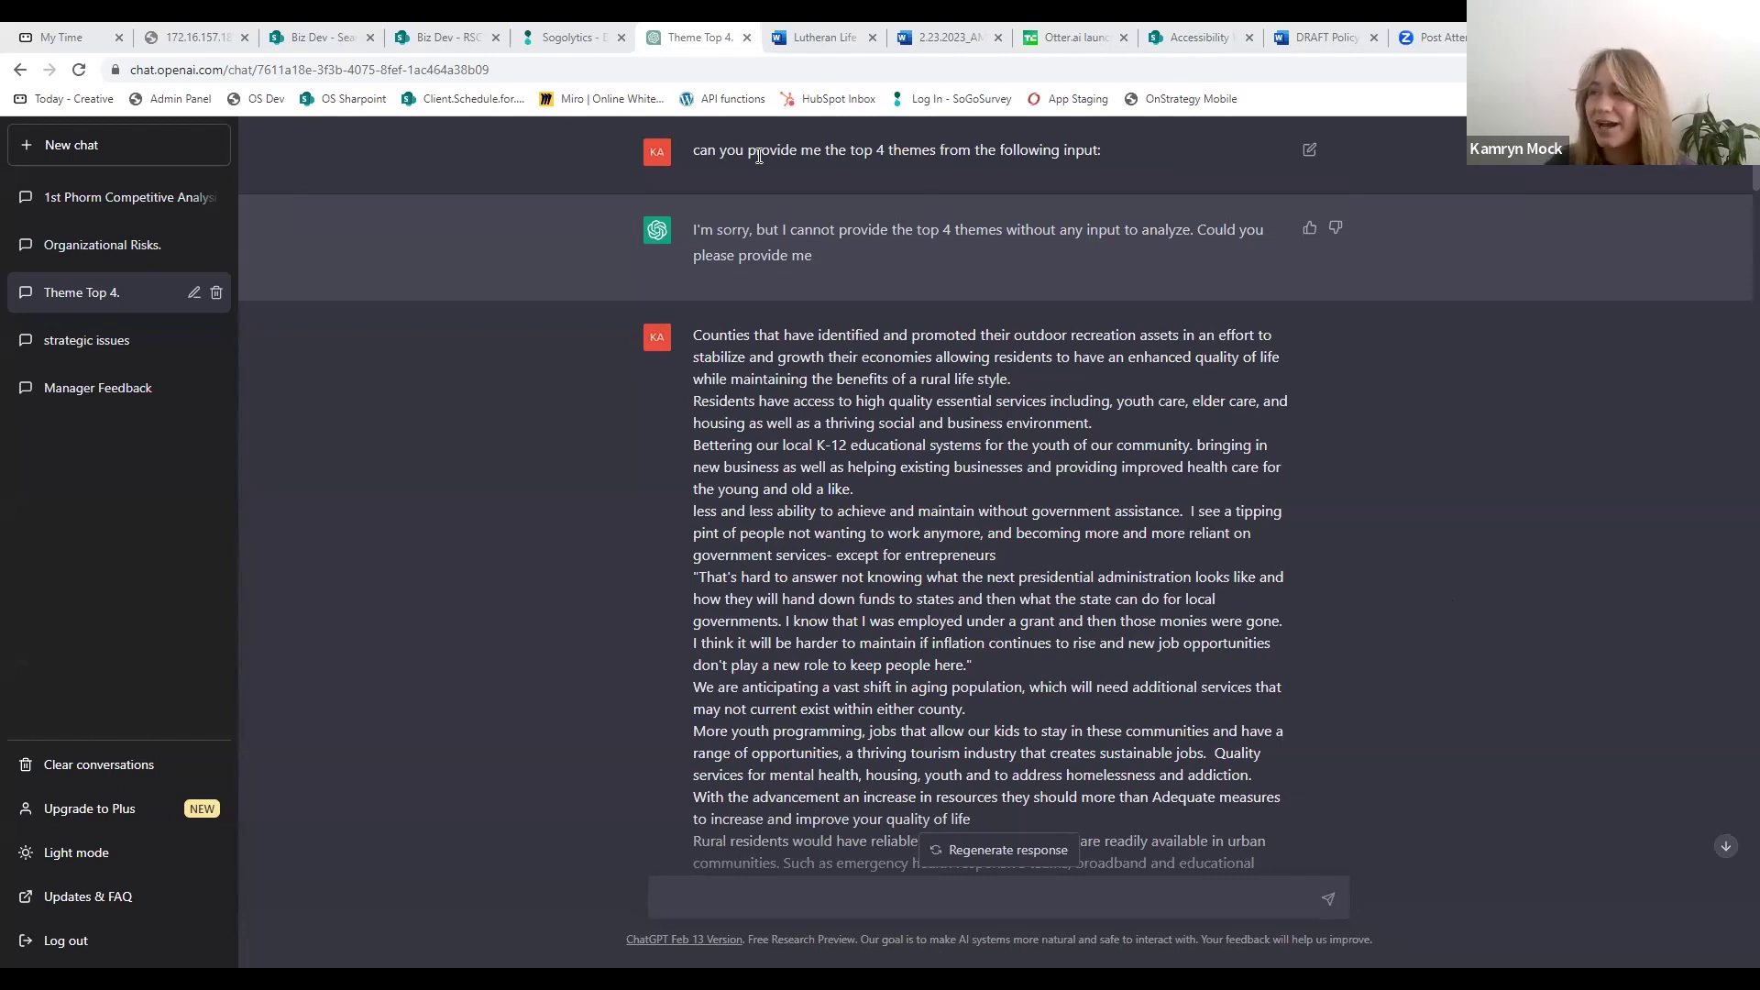
# - Highlight the top-4-themes prompt and the long pasted survey input, then reveal the themes reply
pyautogui.tripleClick(1095, 150)
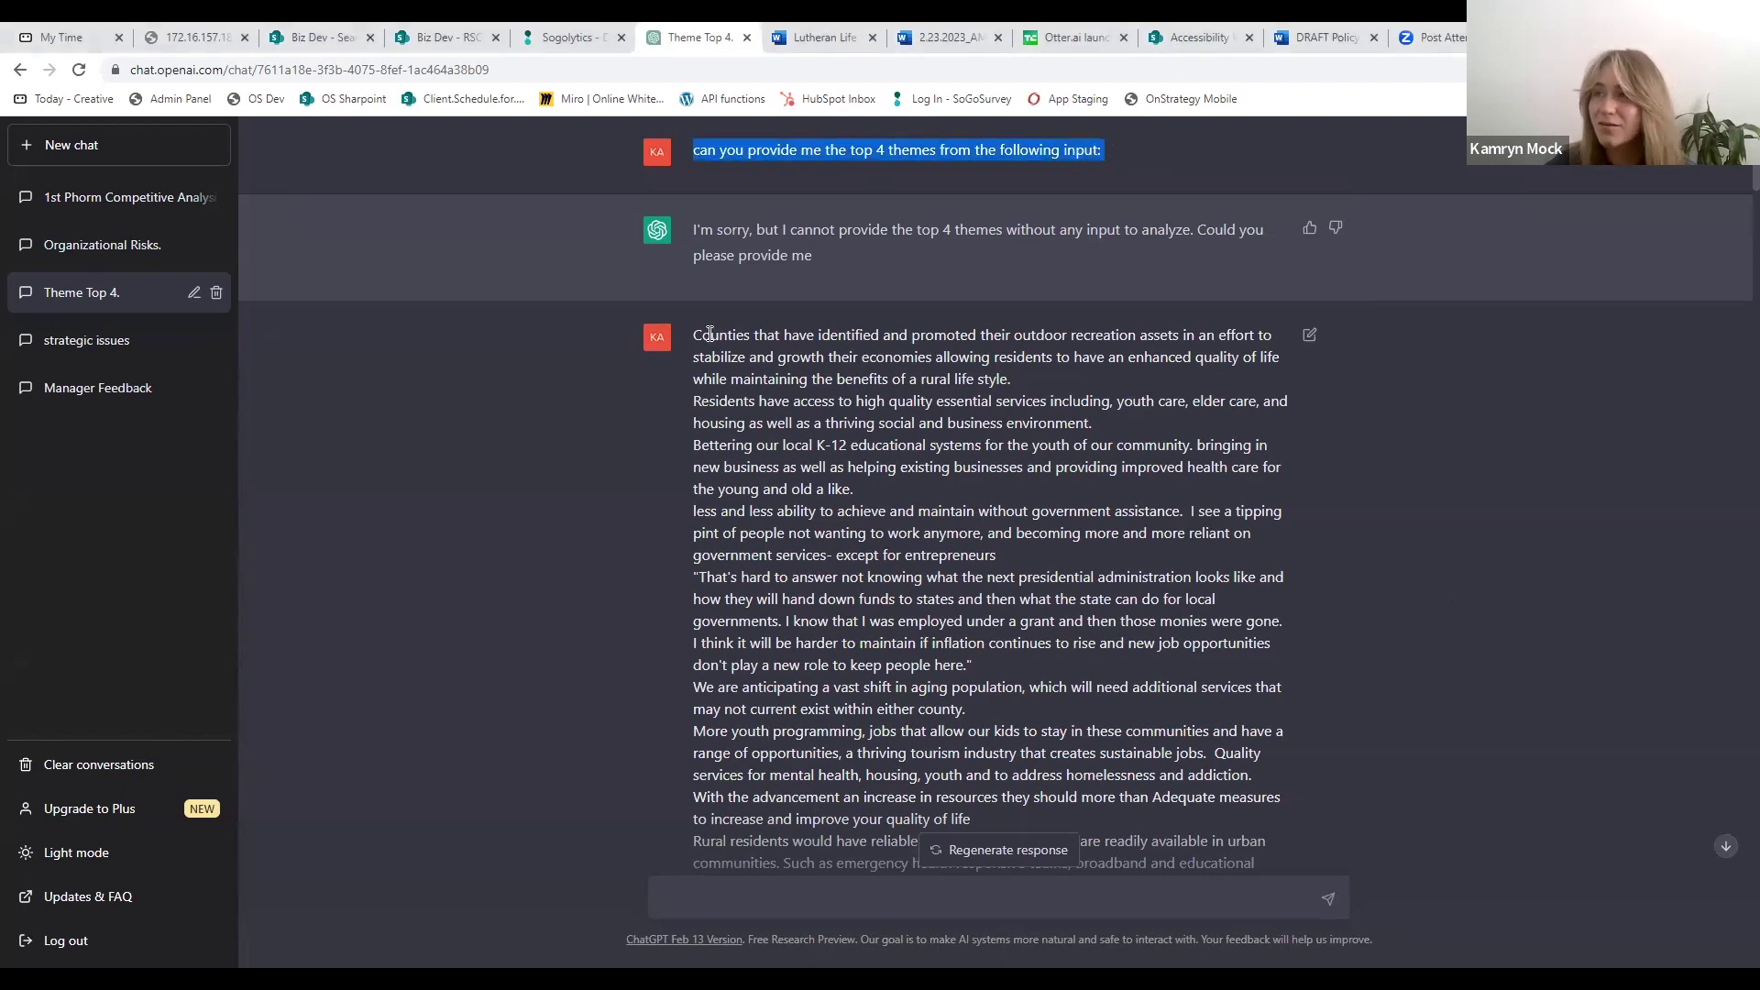
pyautogui.moveTo(693, 335); pyautogui.dragTo(1333, 864)
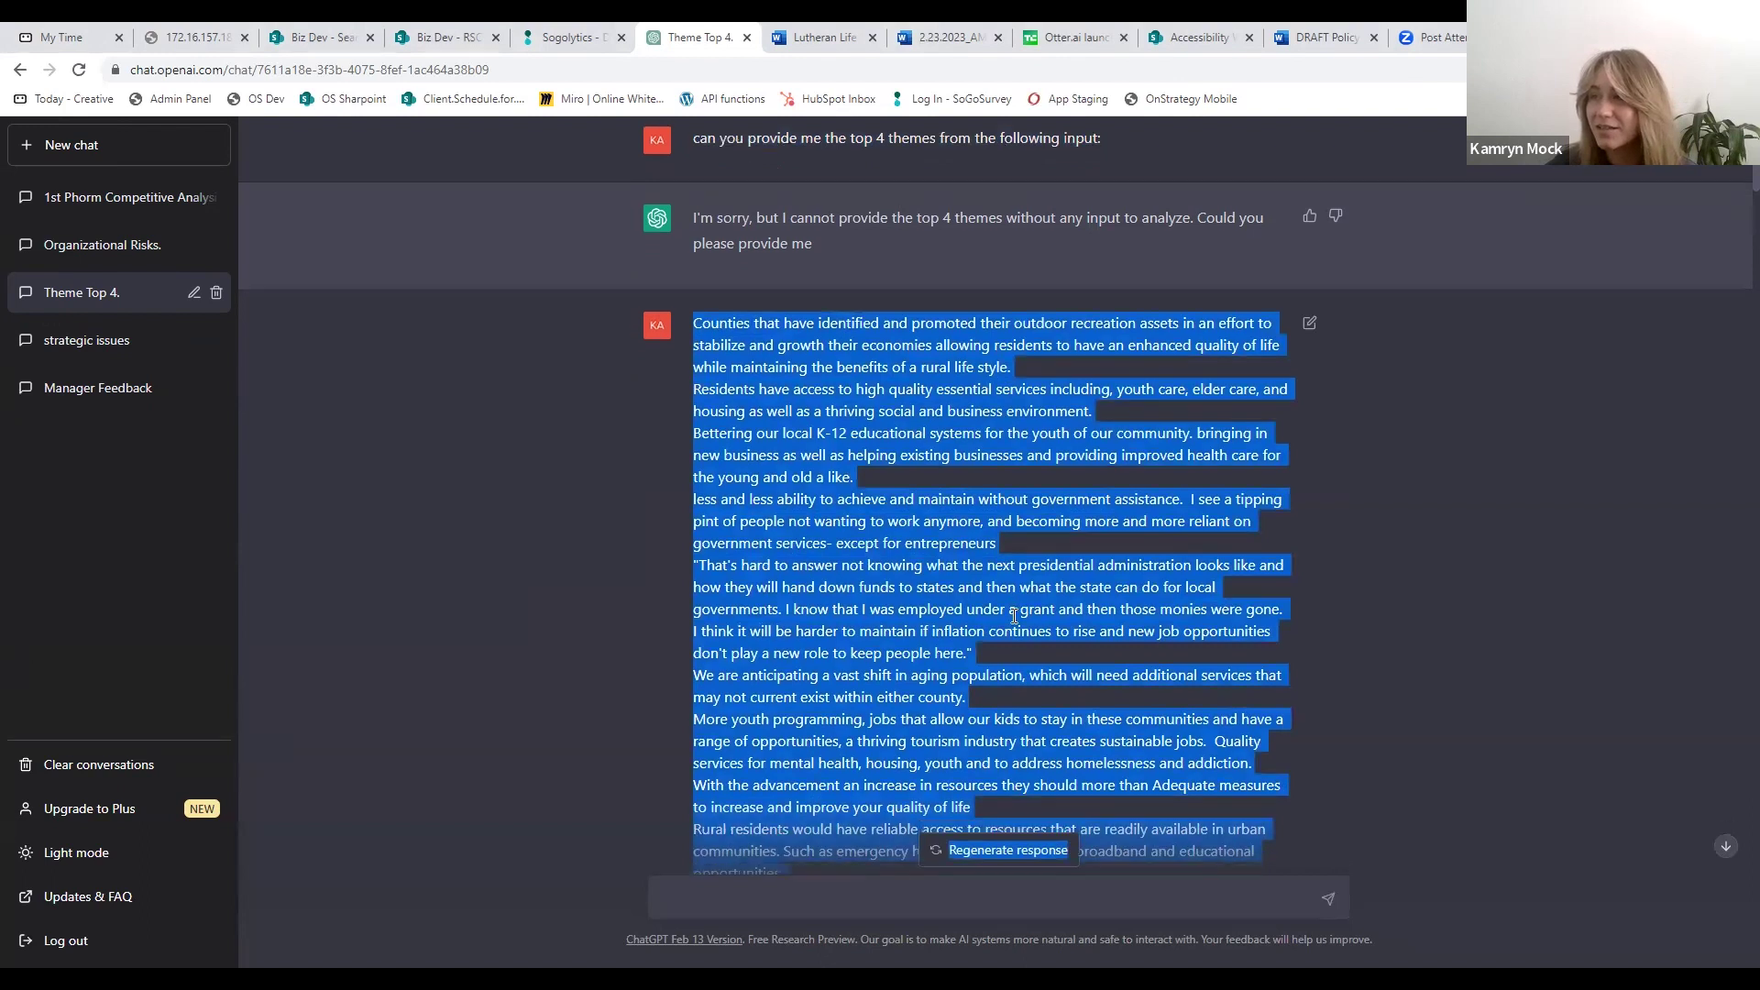
pyautogui.scroll(-3, 1030, 636)
pyautogui.scroll(-5, 1030, 636)
pyautogui.click(835, 518)
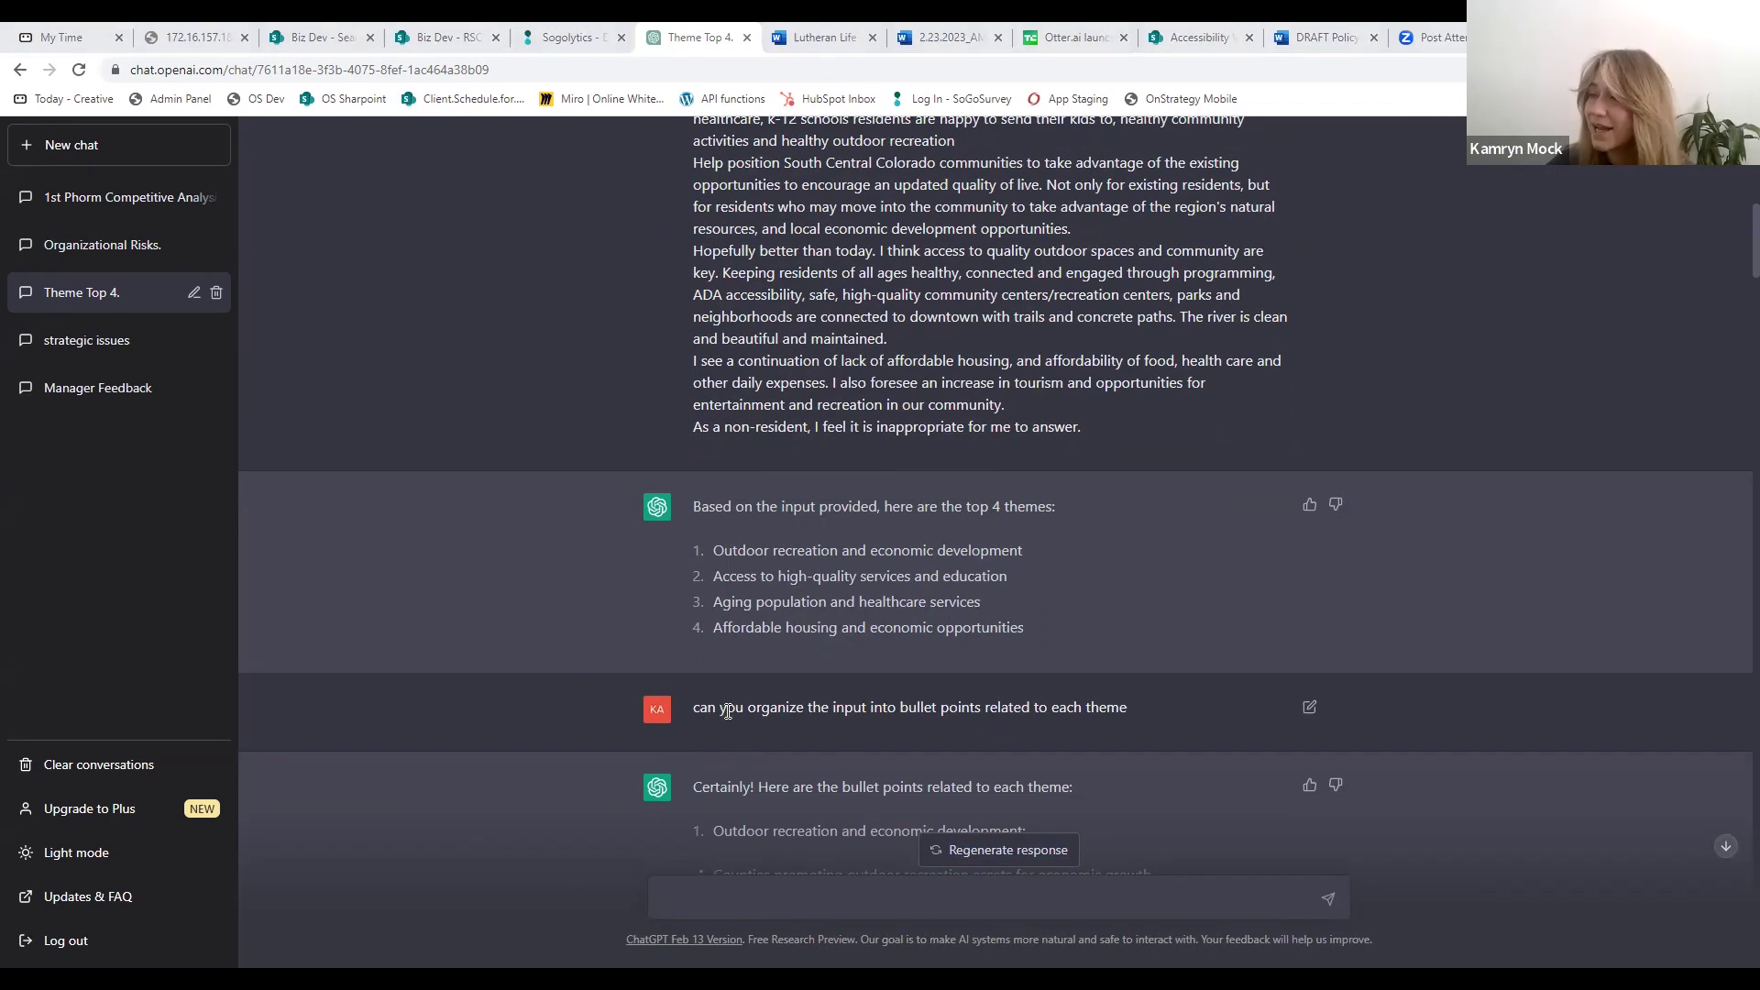
pyautogui.moveTo(909, 708)
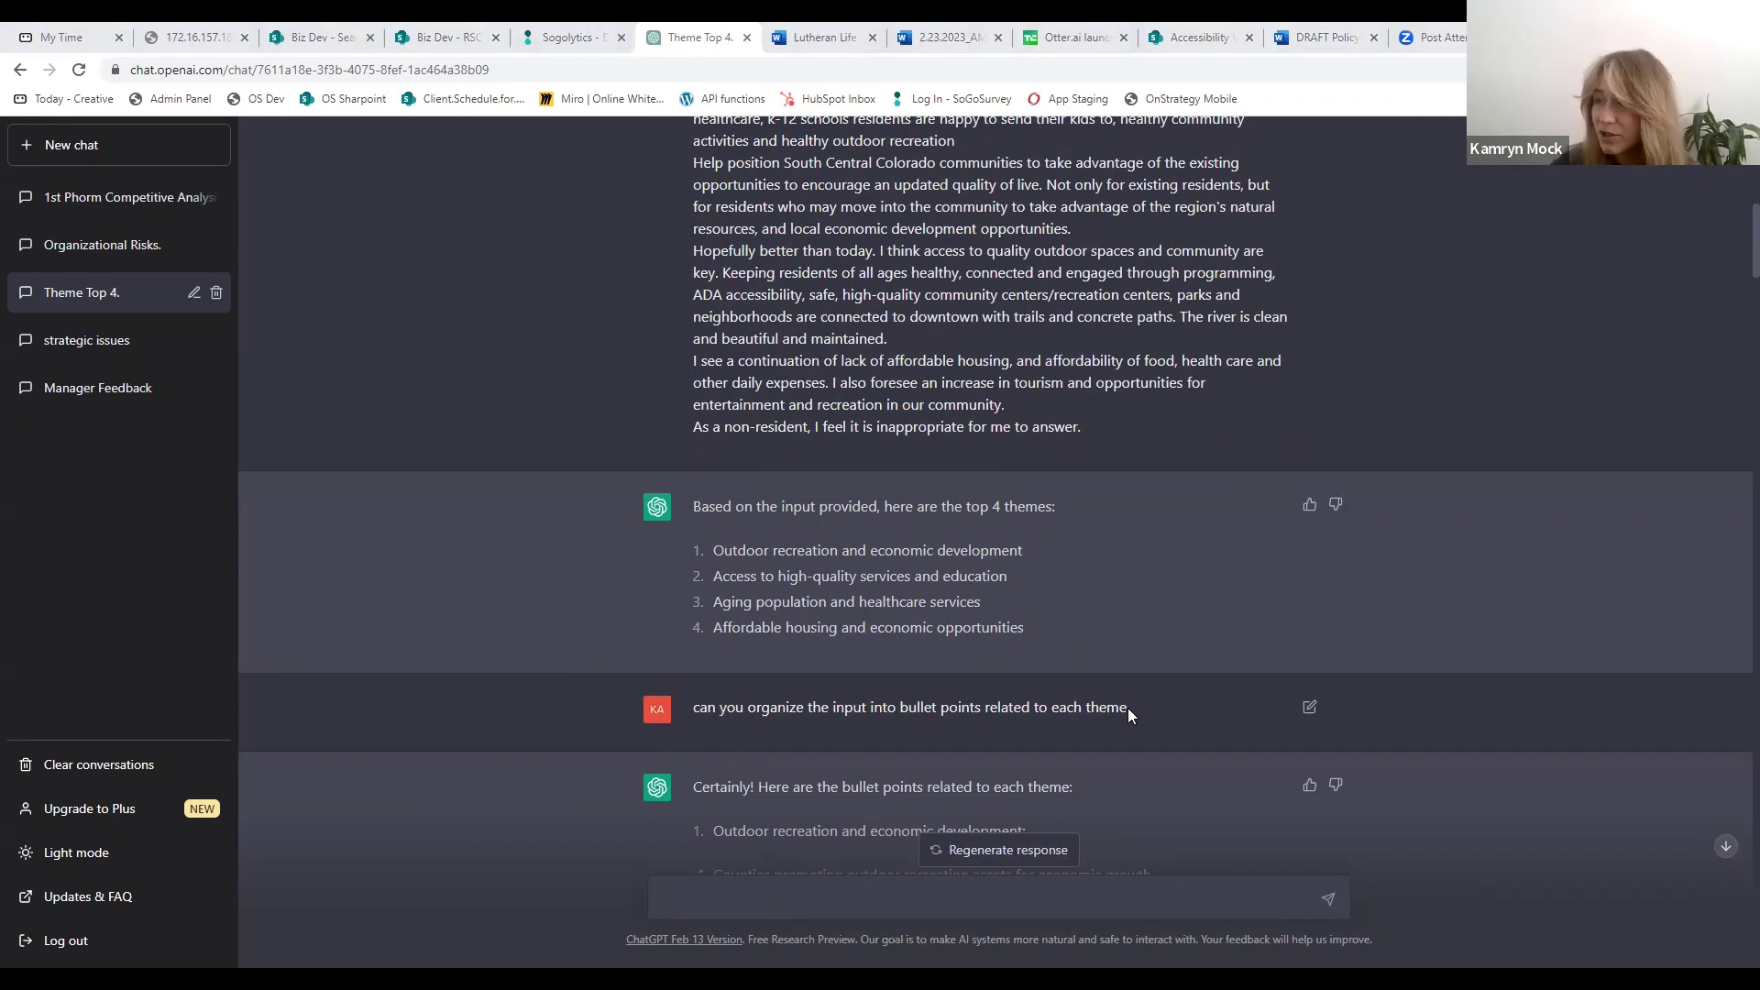
pyautogui.scroll(-3, 1128, 709)
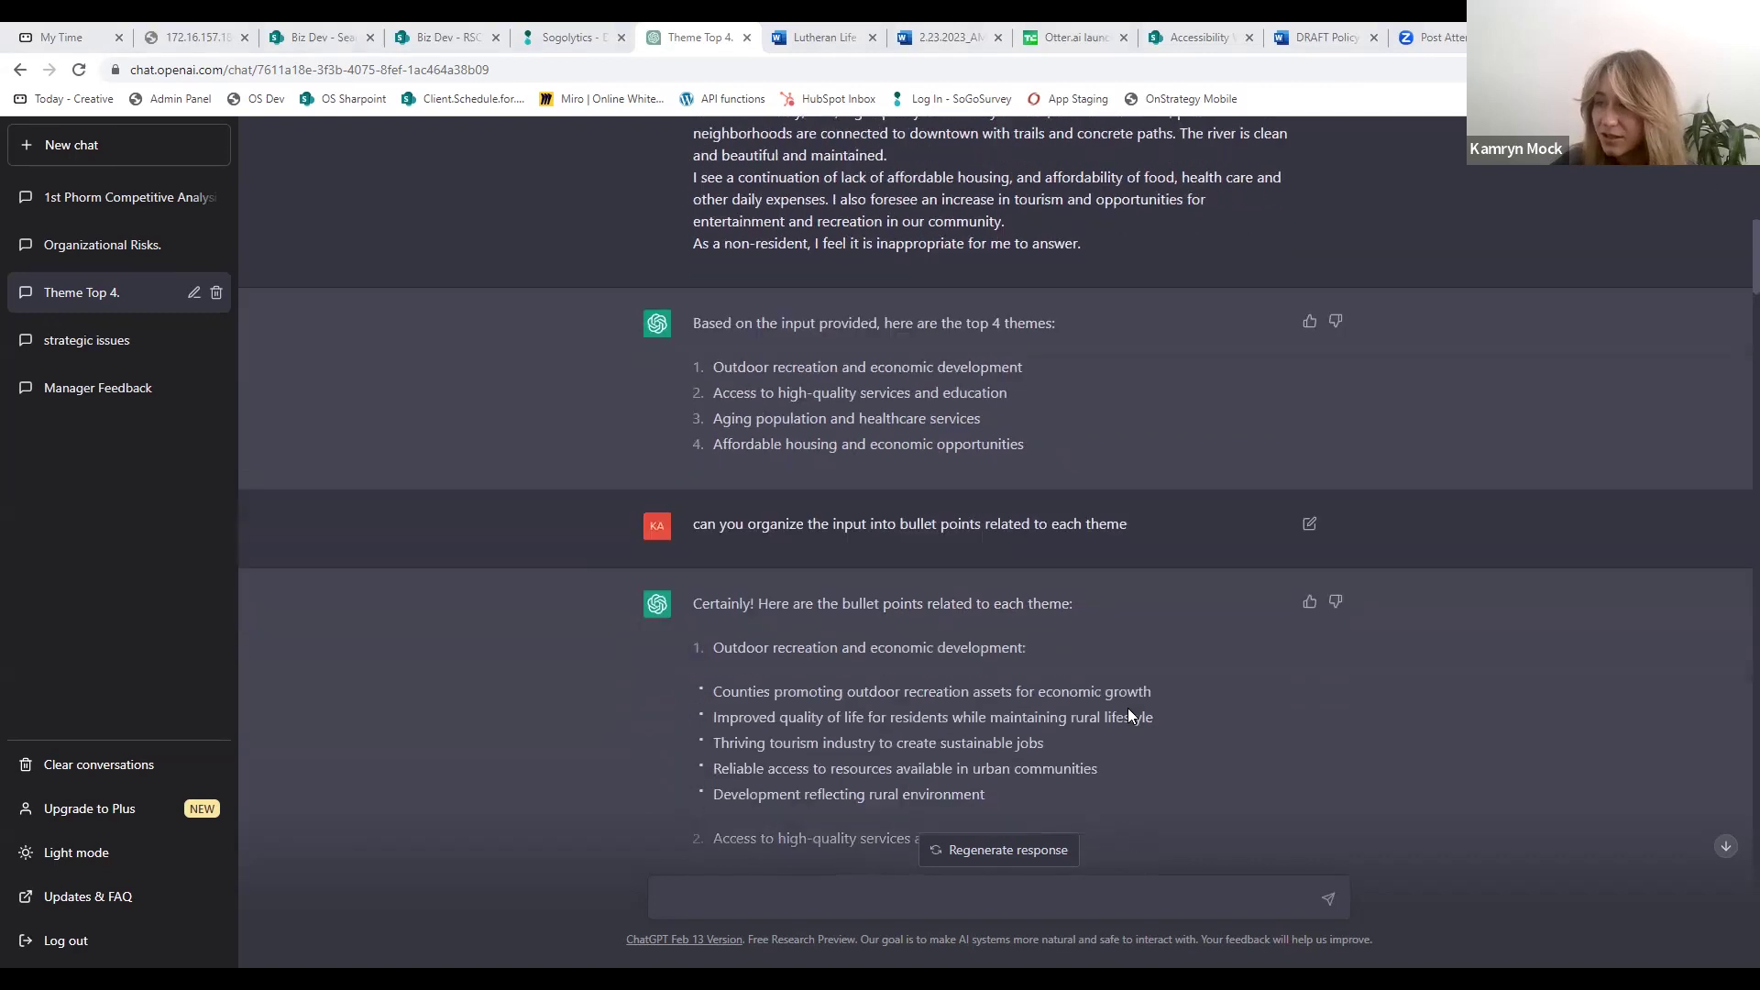
pyautogui.scroll(-1, 1127, 711)
pyautogui.scroll(-1, 1127, 711)
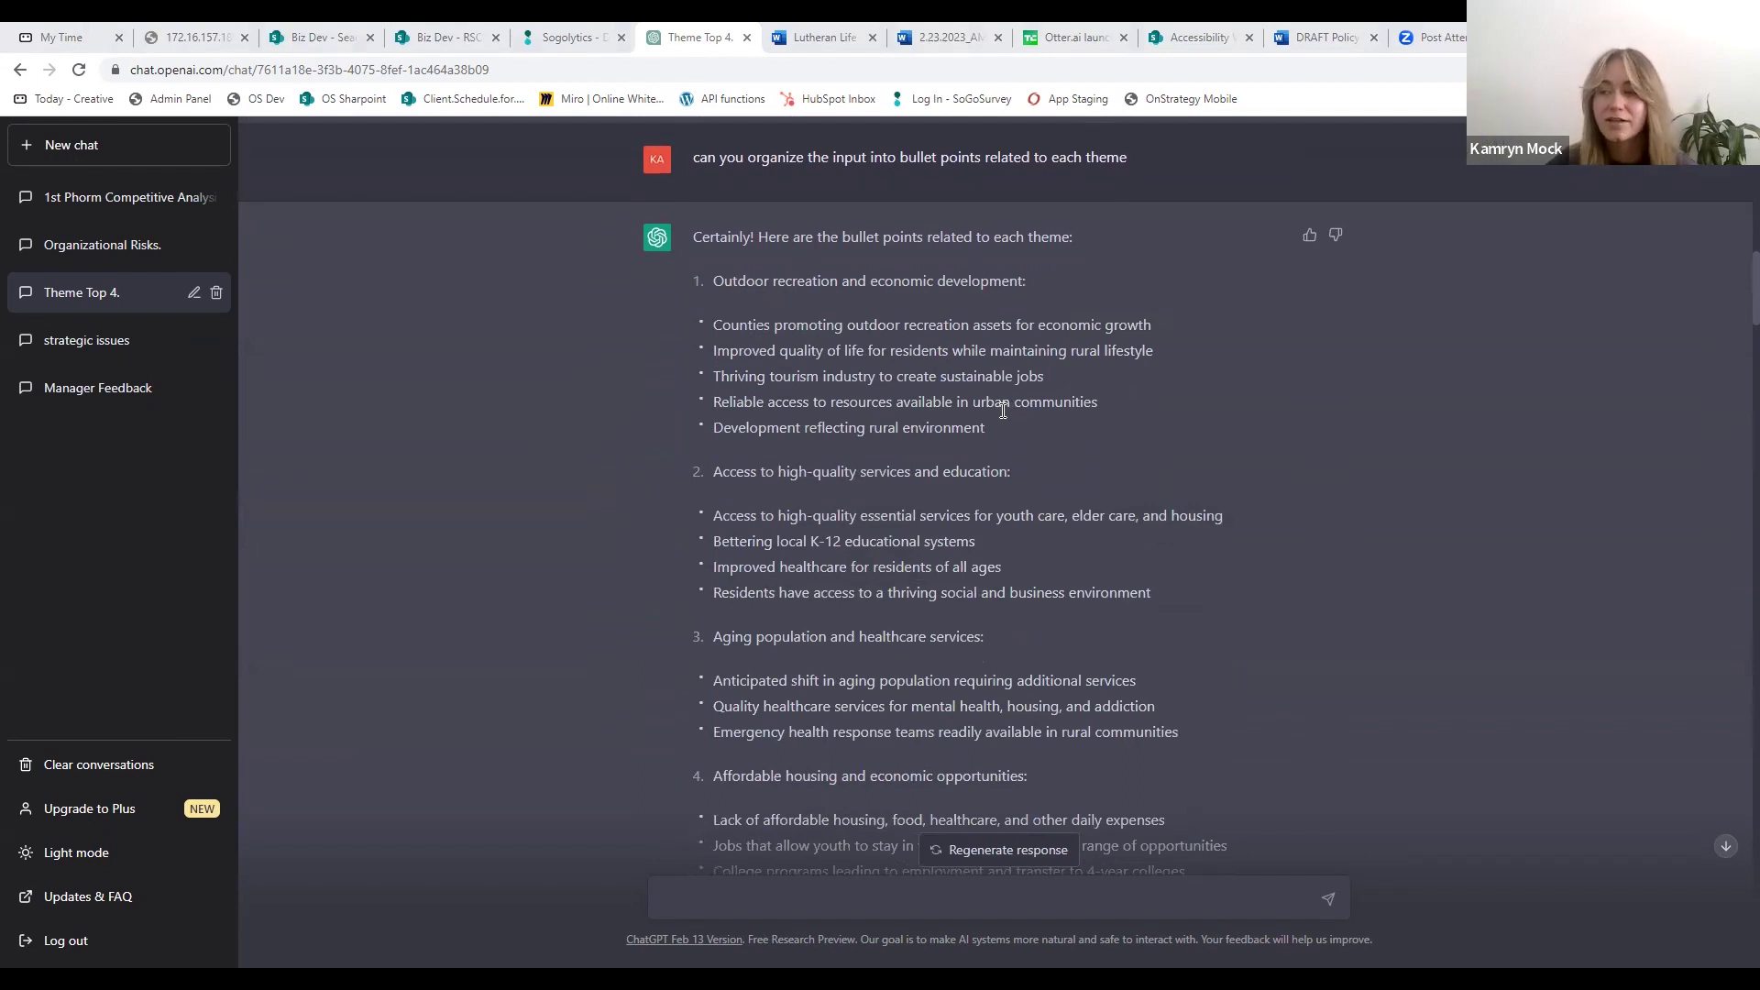
pyautogui.scroll(-1, 996, 419)
pyautogui.scroll(-2, 990, 425)
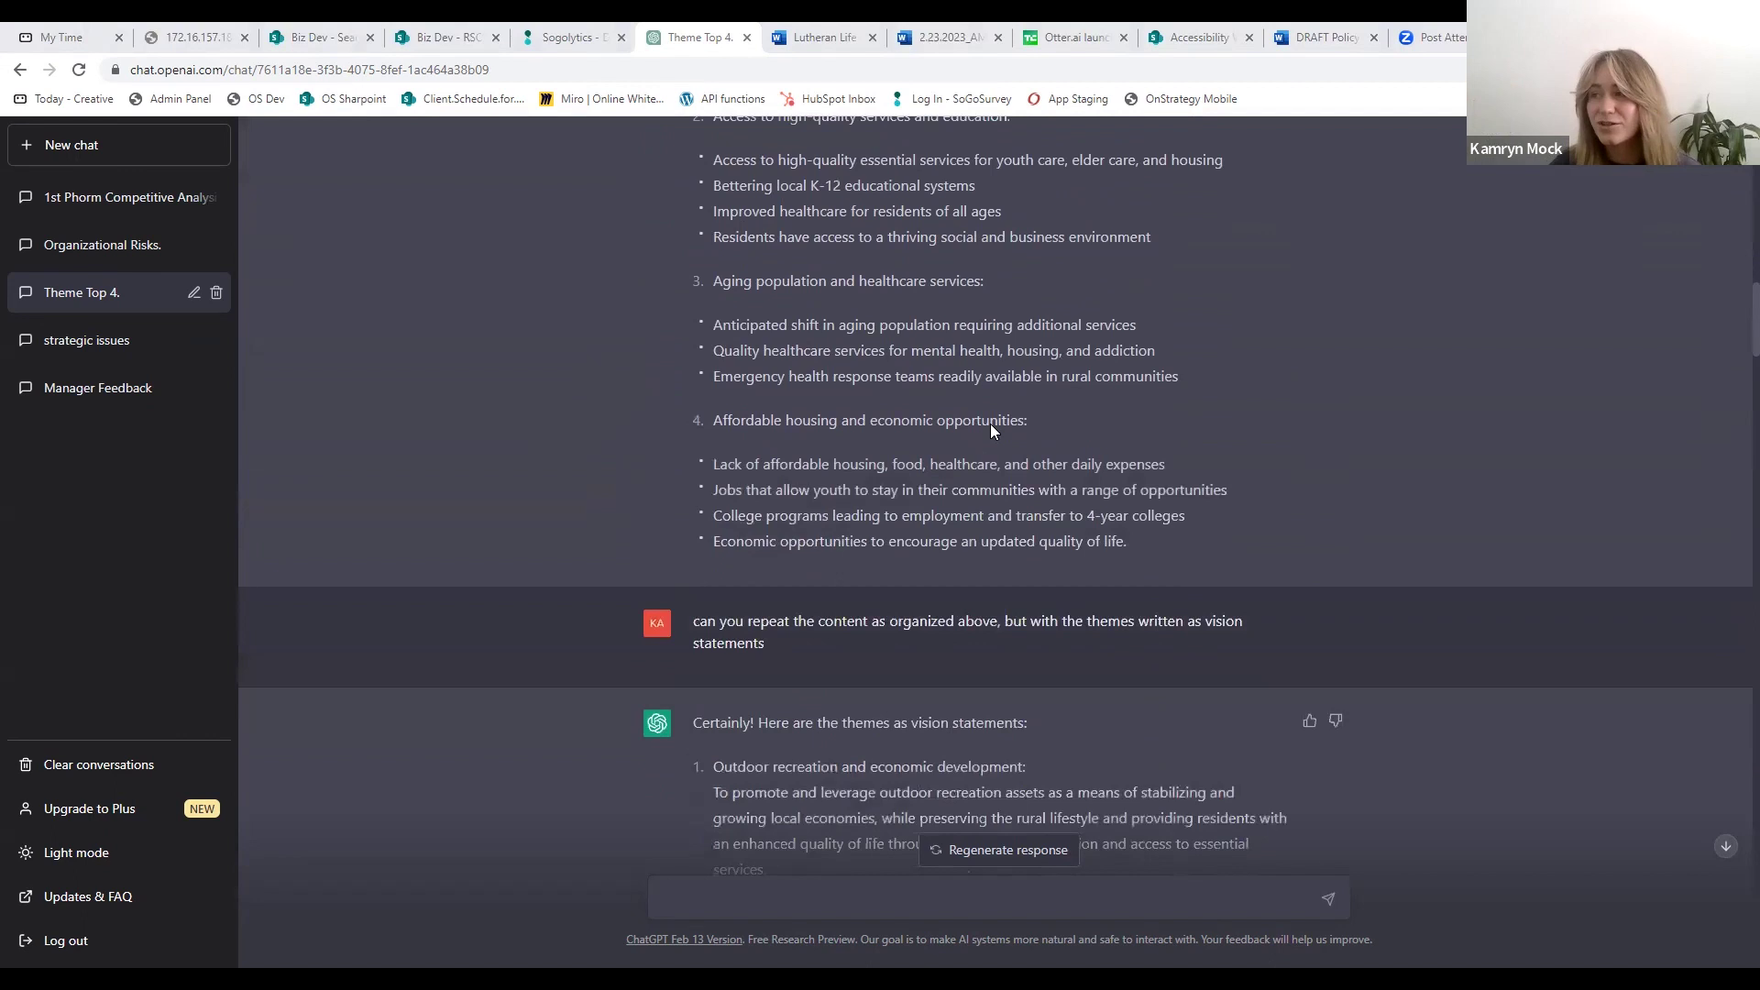
pyautogui.scroll(-1, 991, 430)
pyautogui.scroll(-1, 991, 423)
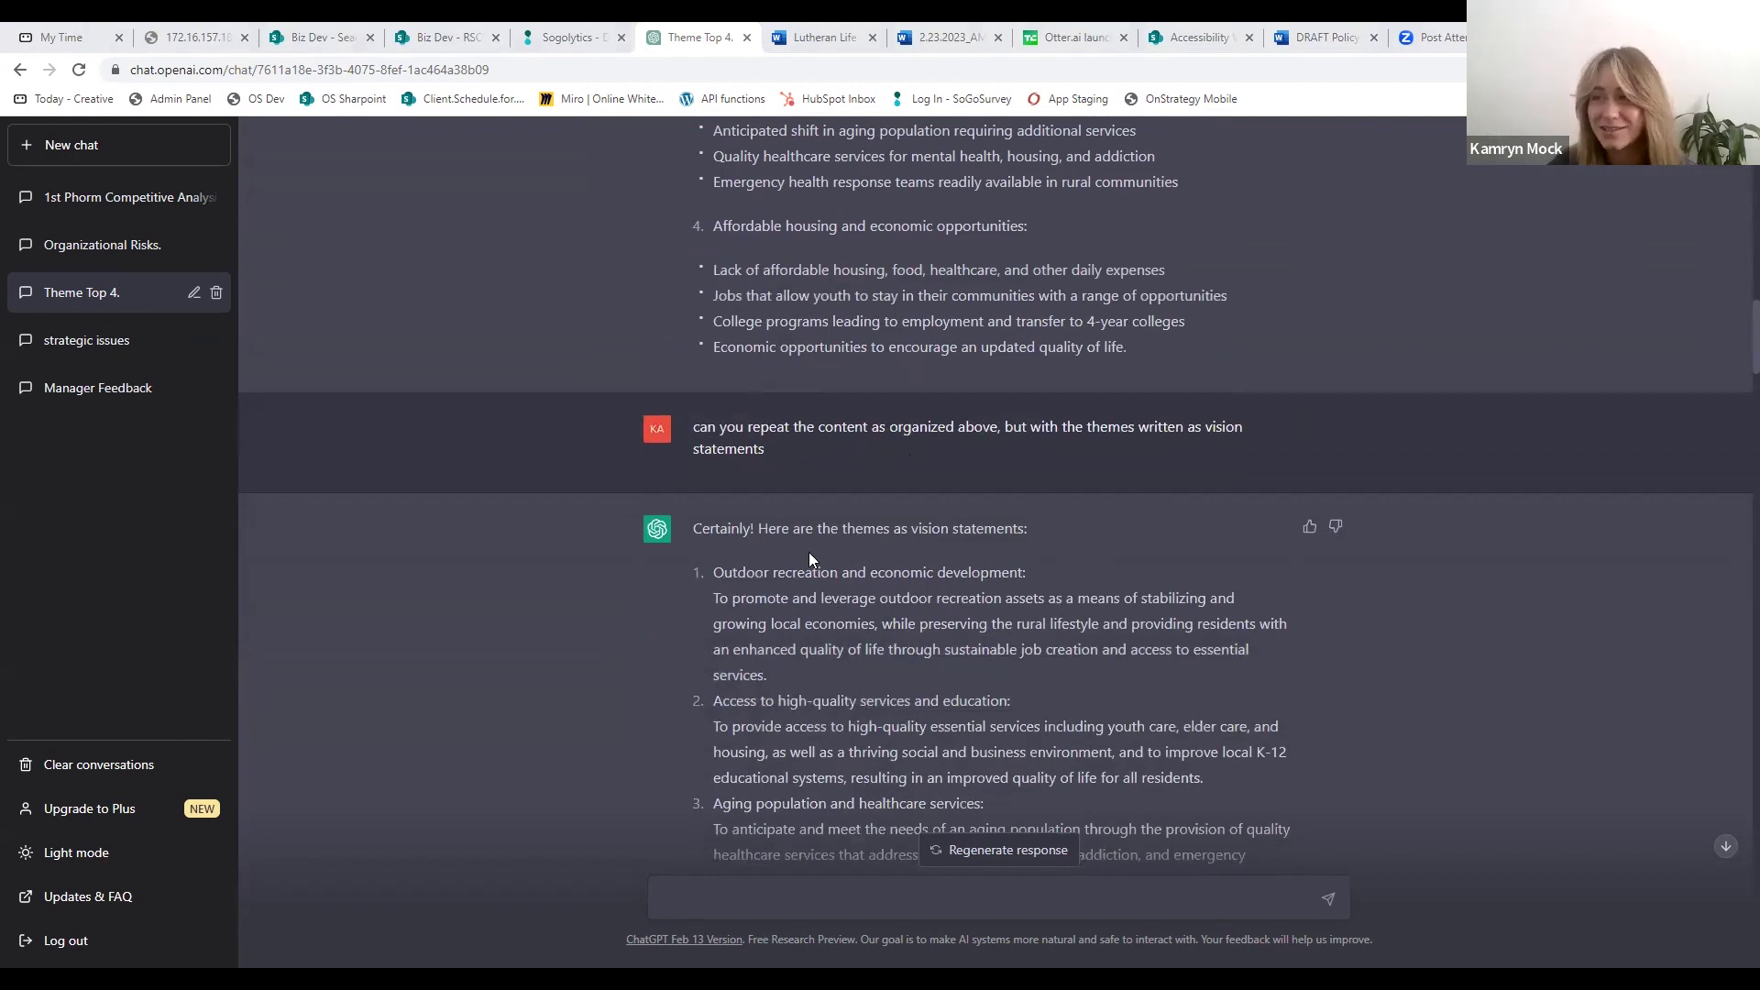
pyautogui.moveTo(714, 600); pyautogui.dragTo(806, 667)
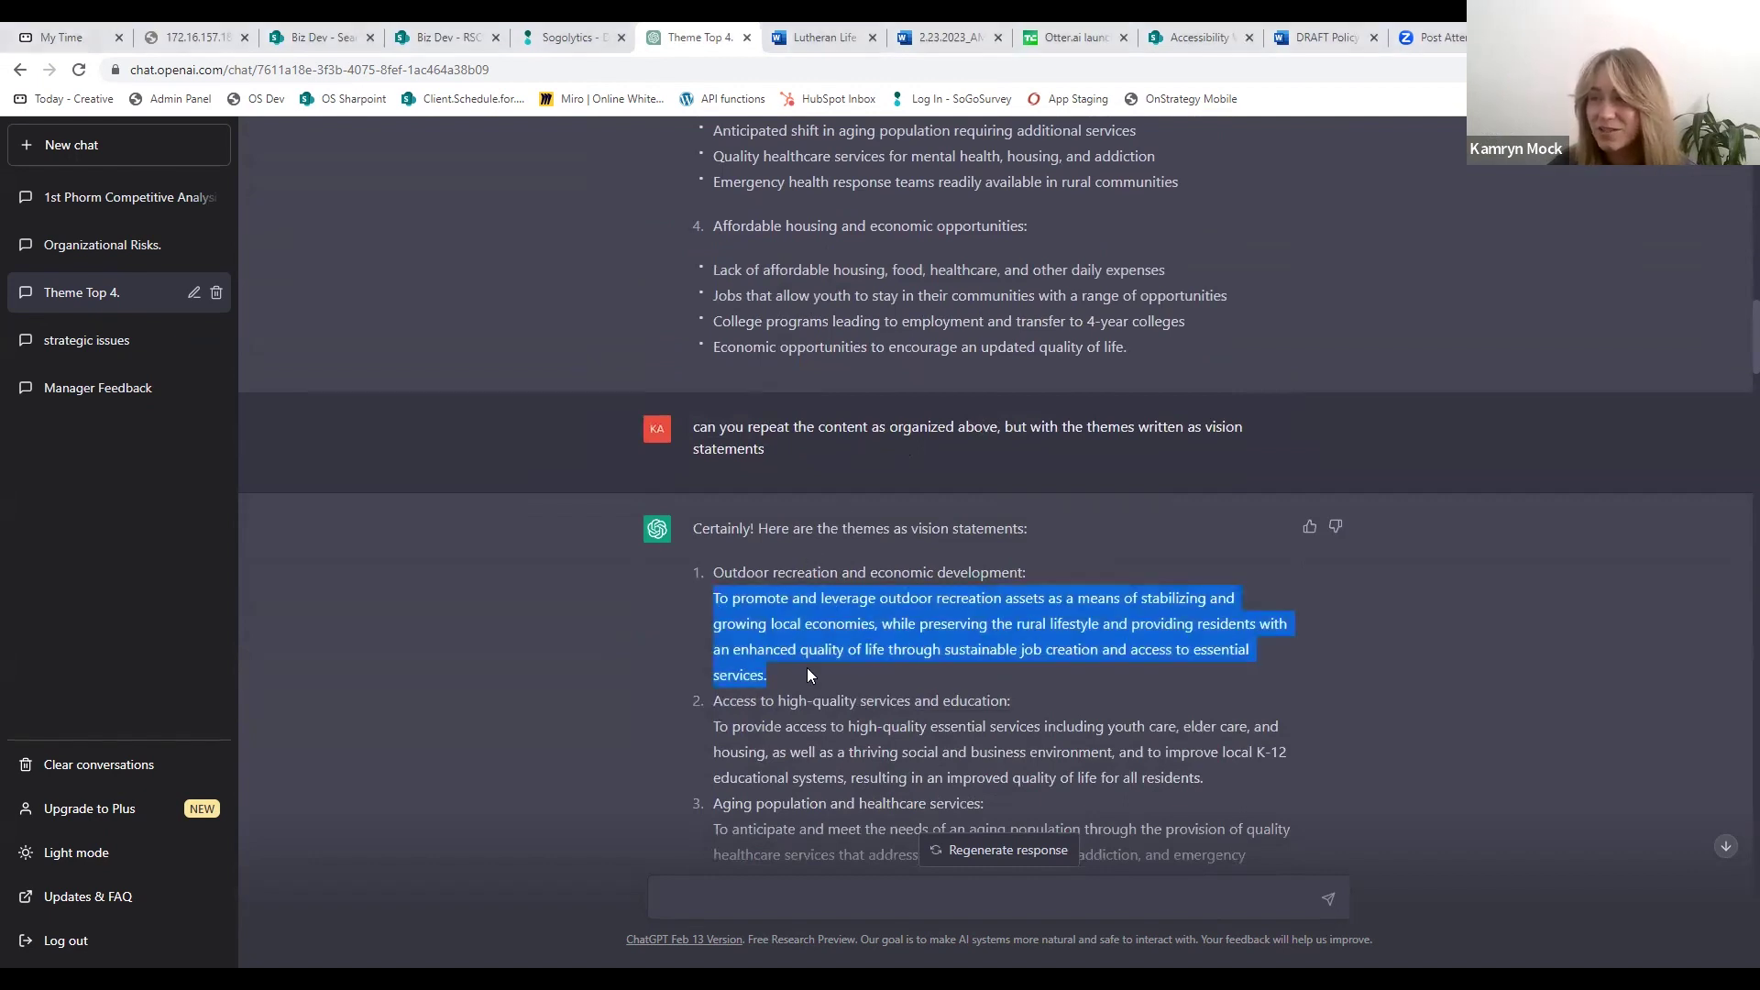
pyautogui.click(804, 673)
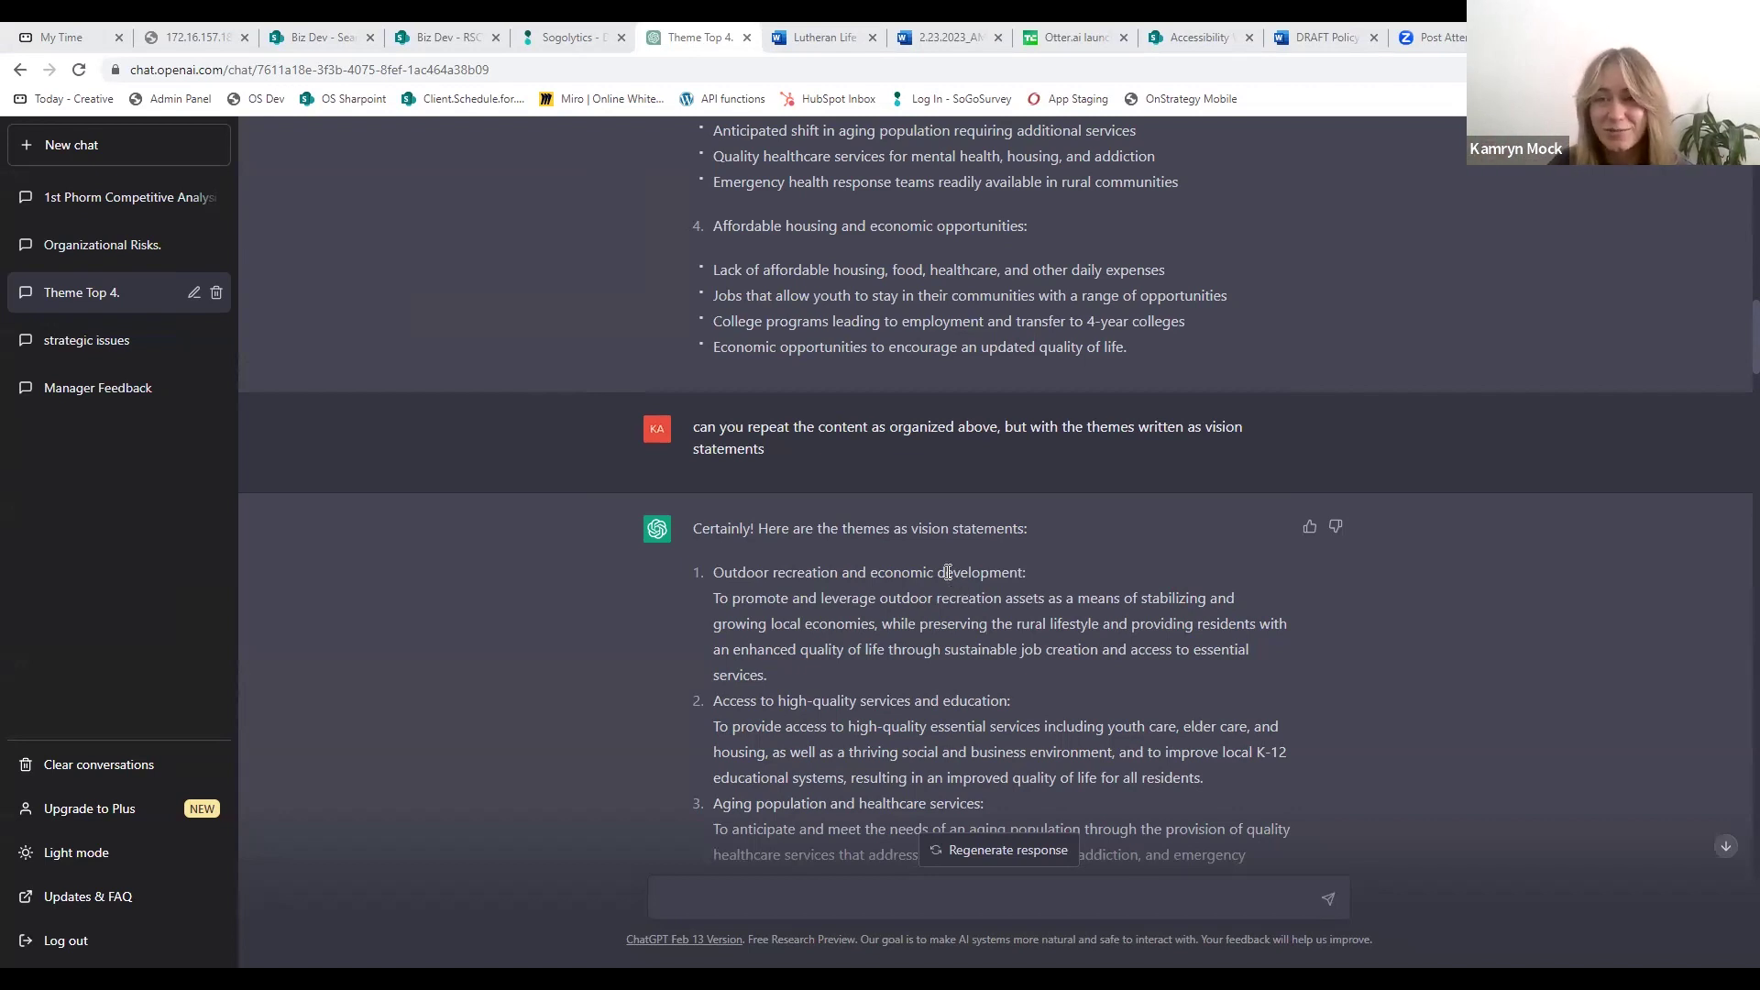
pyautogui.moveTo(782, 479)
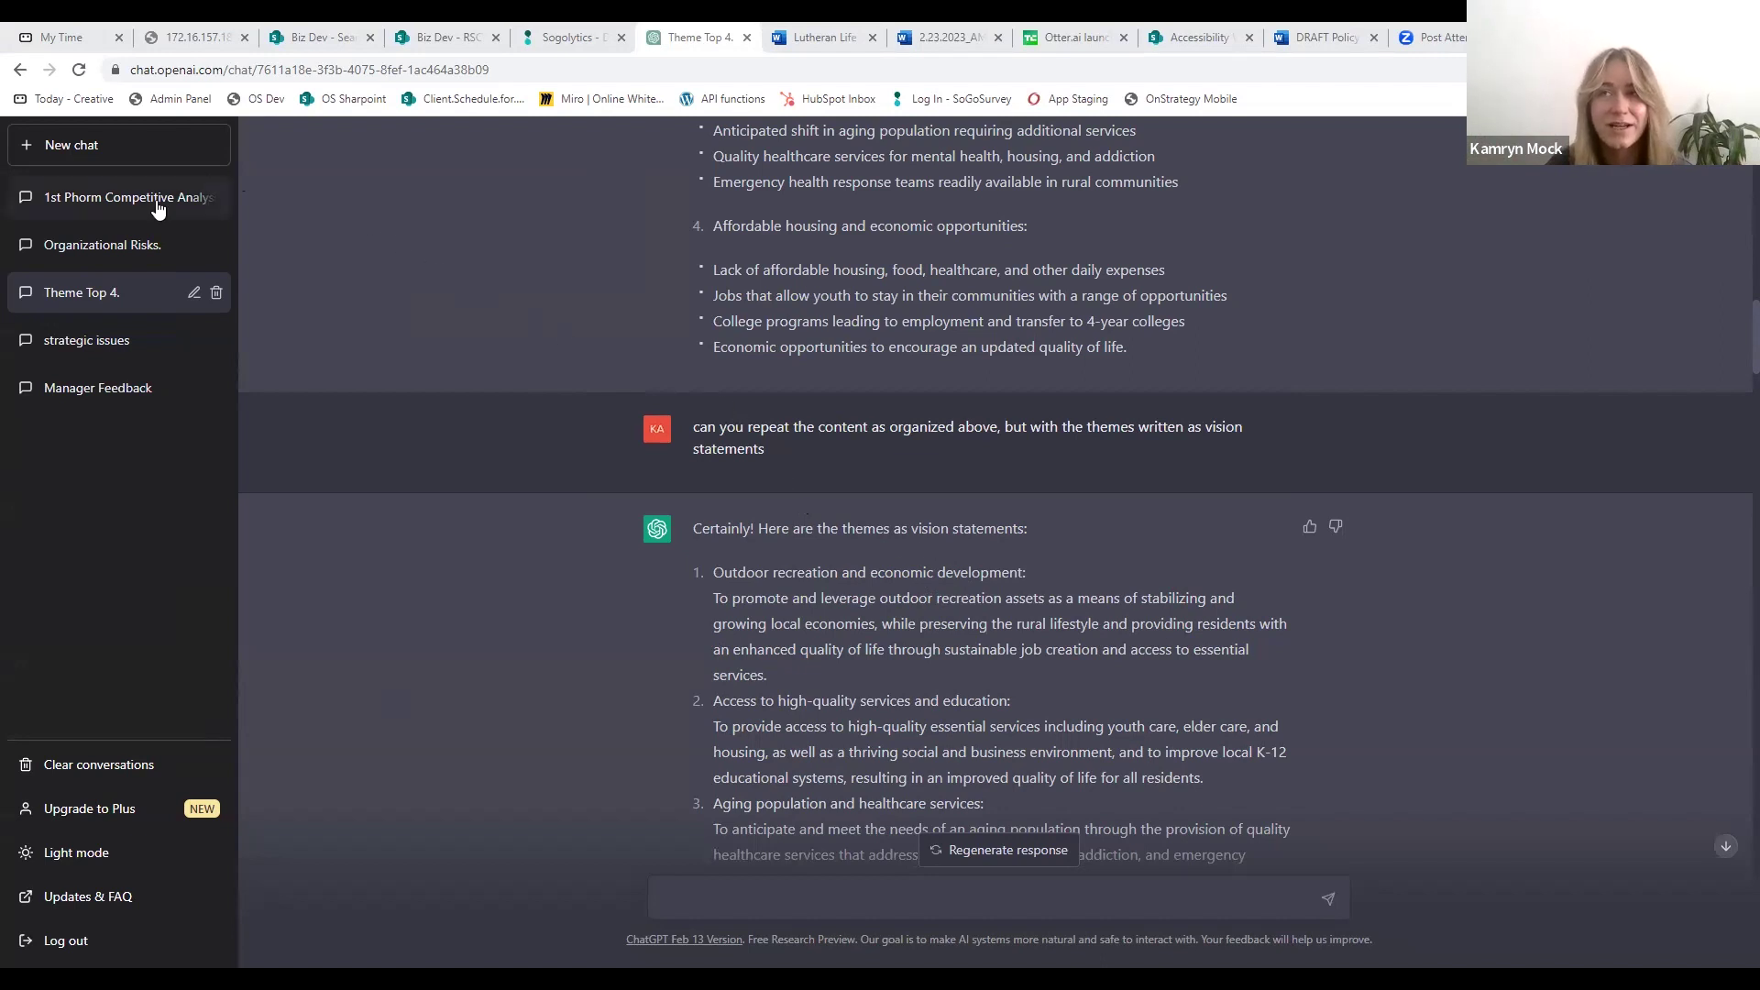
# - Switch to the '1st Phorm Competitive Analysis' chat showing its strengths and weaknesses
pyautogui.click(158, 203)
pyautogui.scroll(2, 1166, 462)
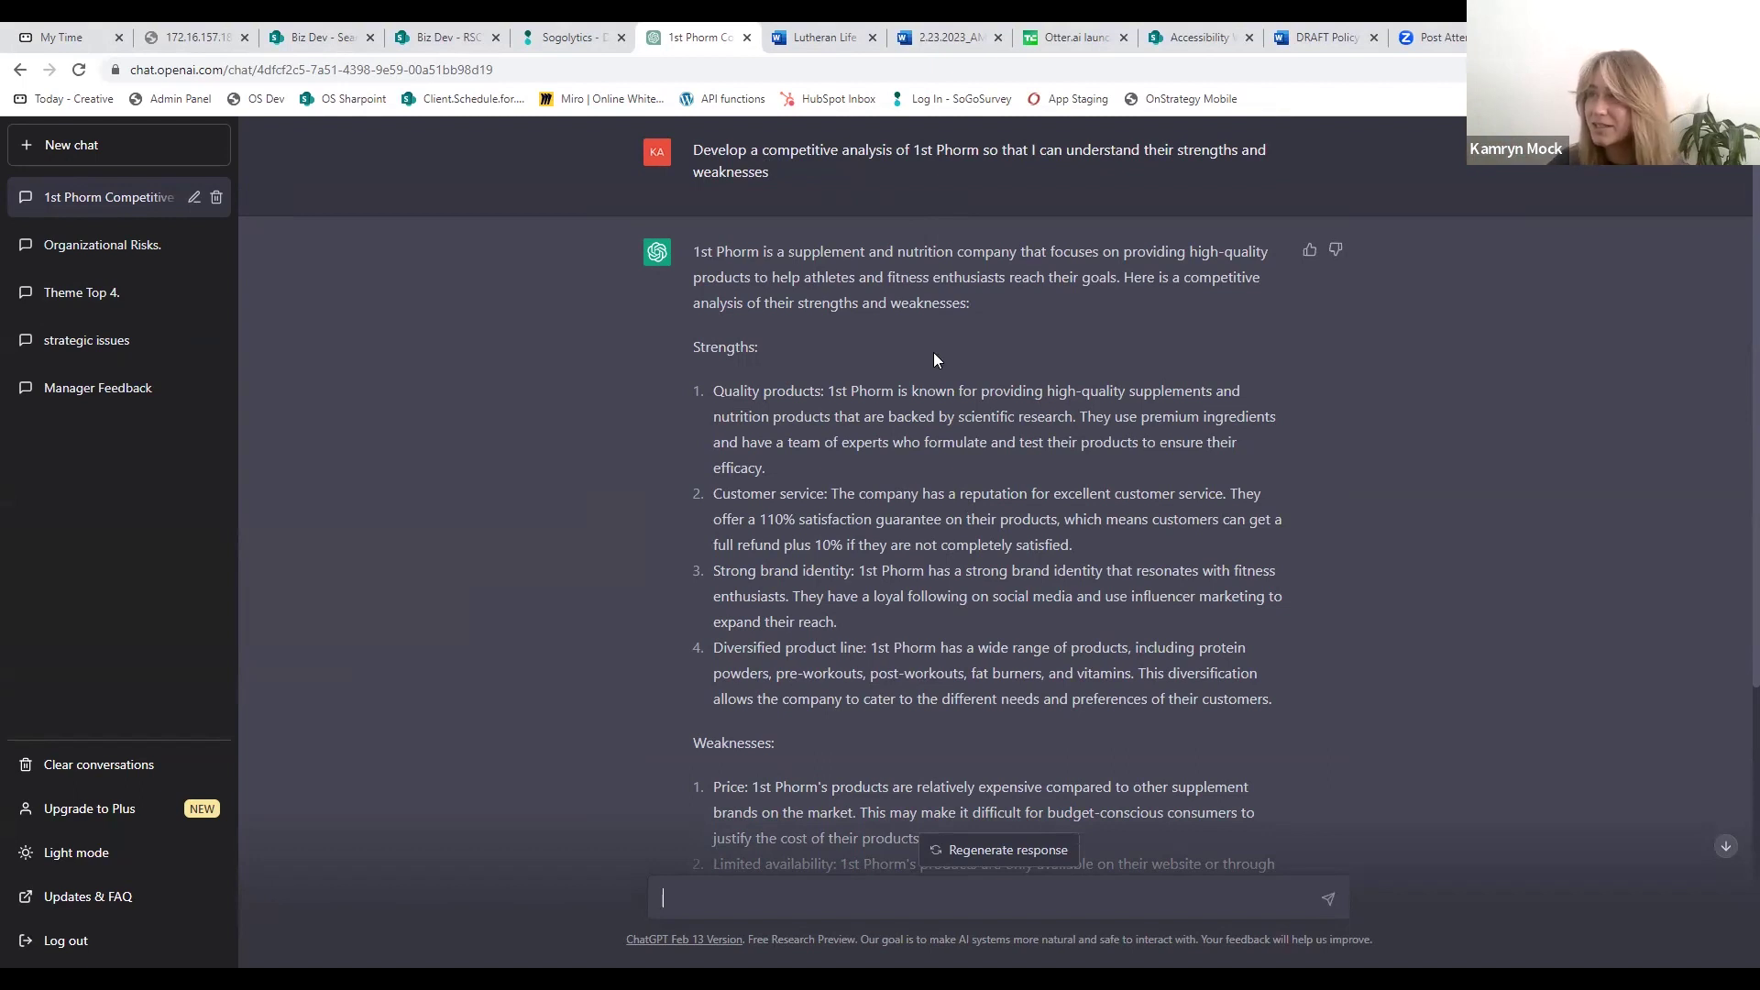
pyautogui.scroll(-3, 935, 353)
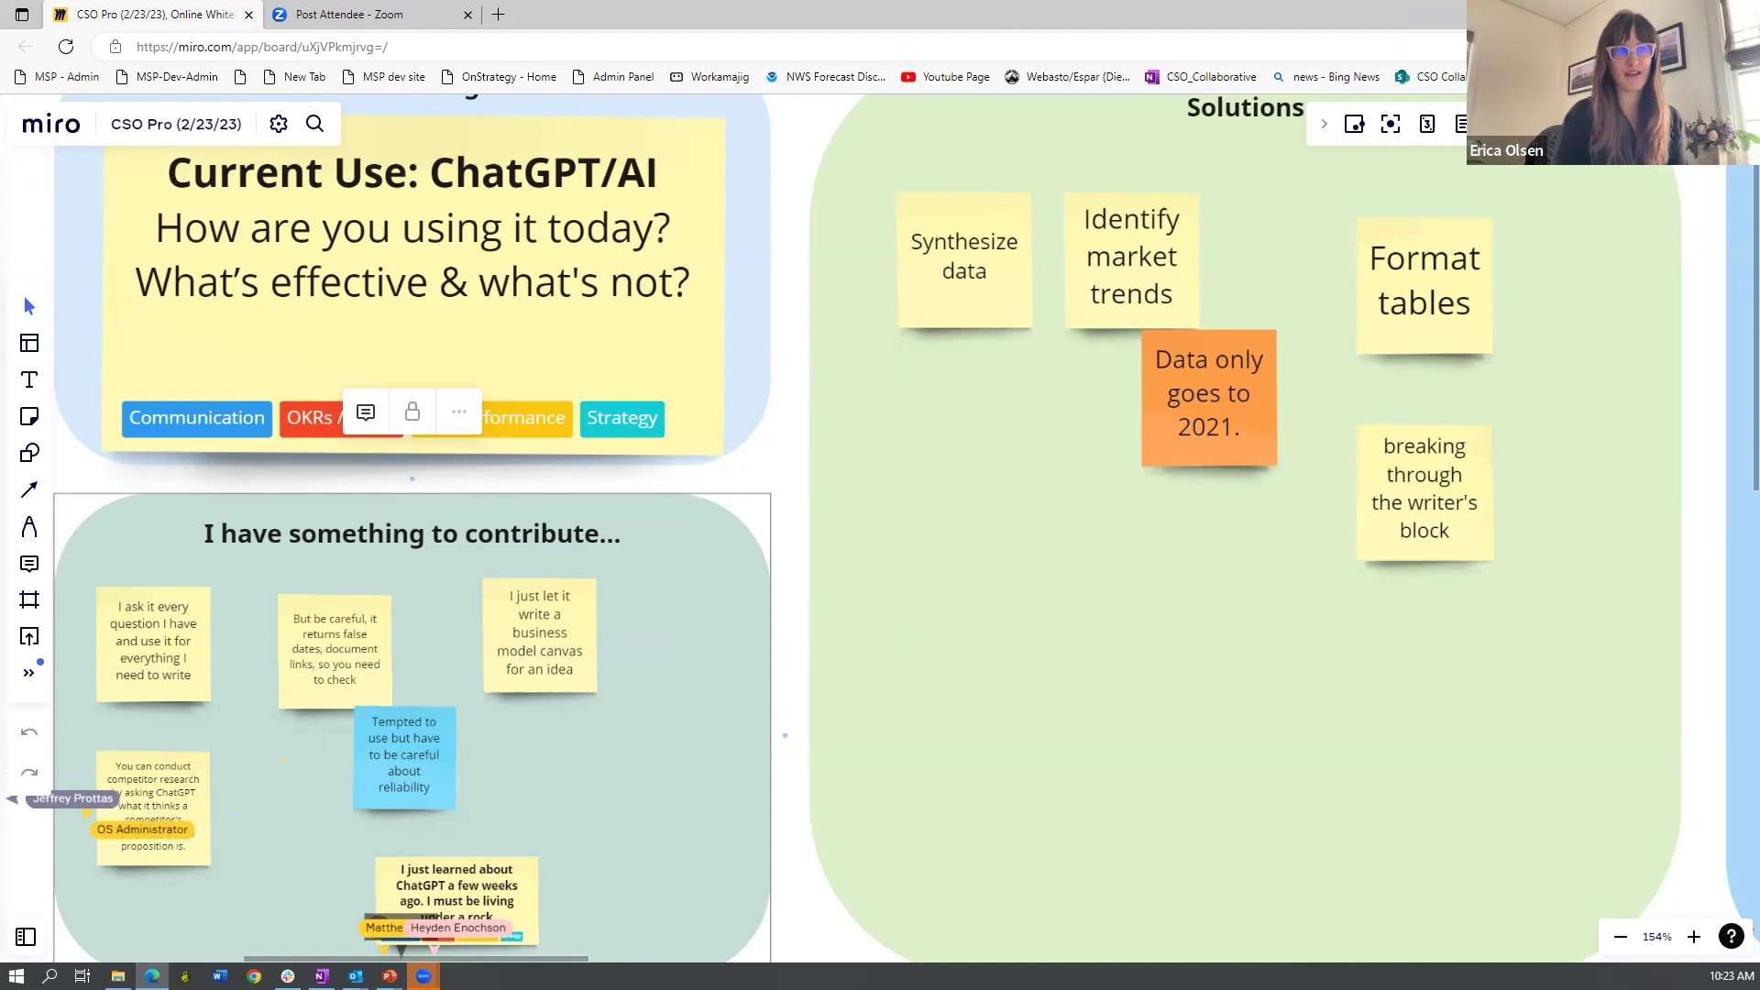
pyautogui.scroll(-2, 369, 795)
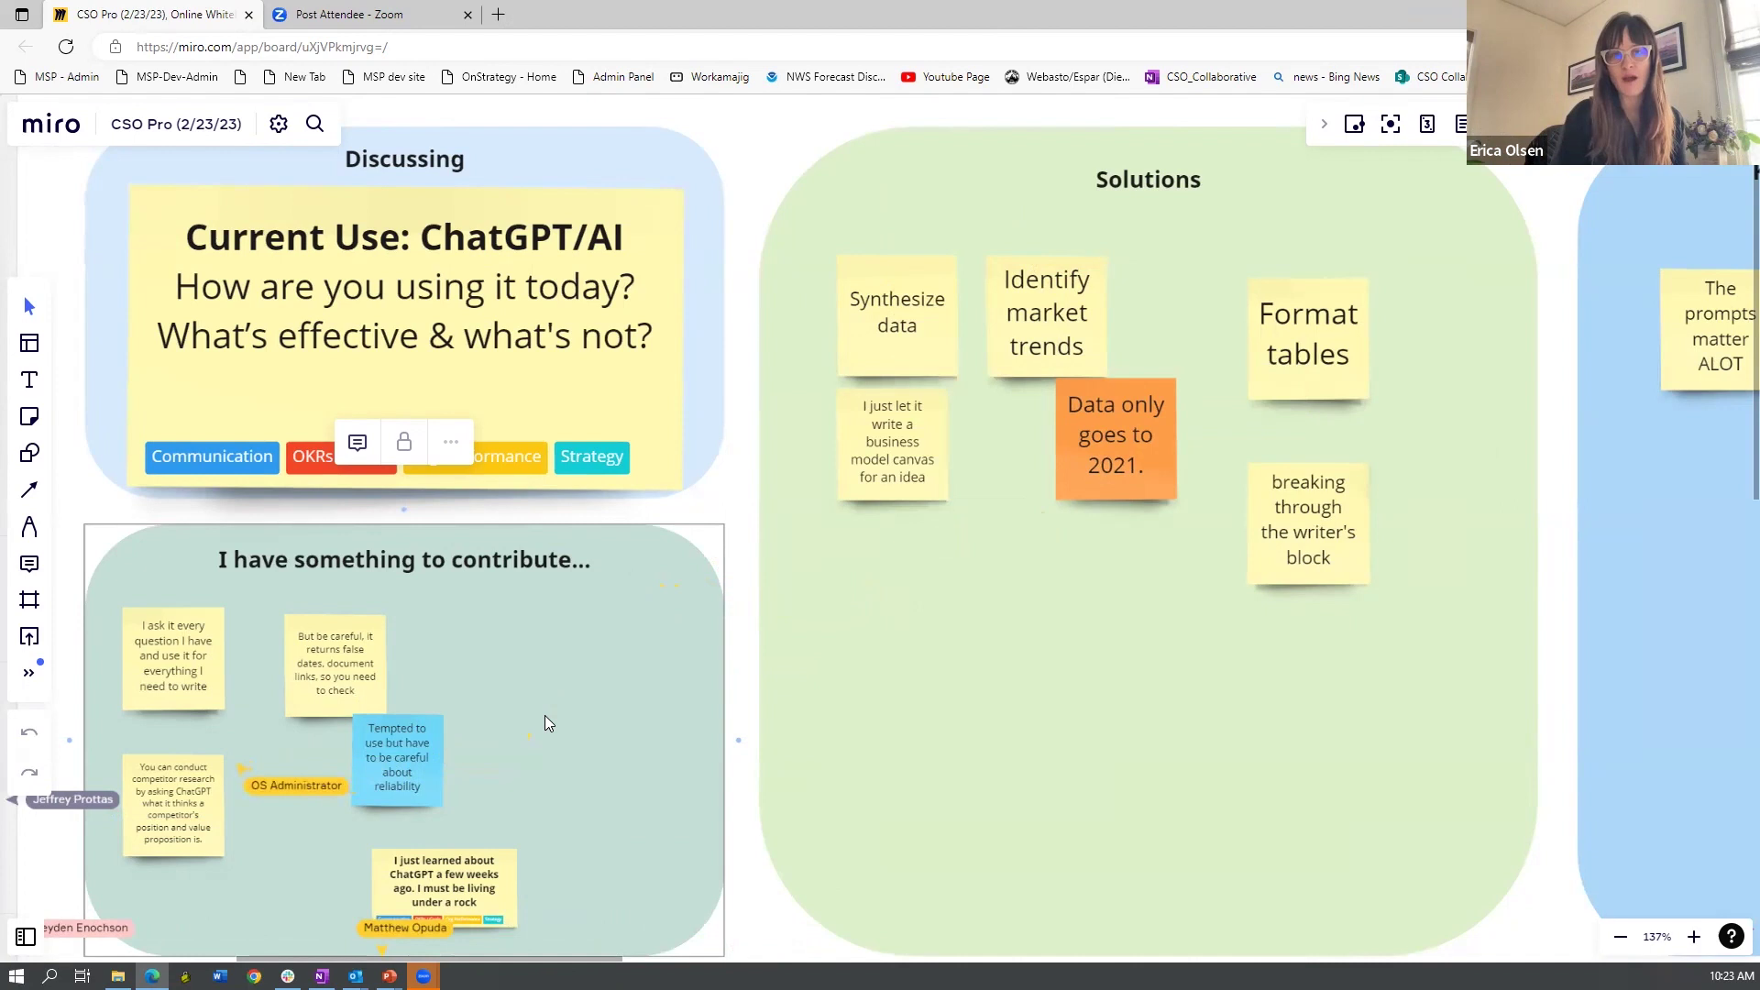
pyautogui.scroll(2, 511, 747)
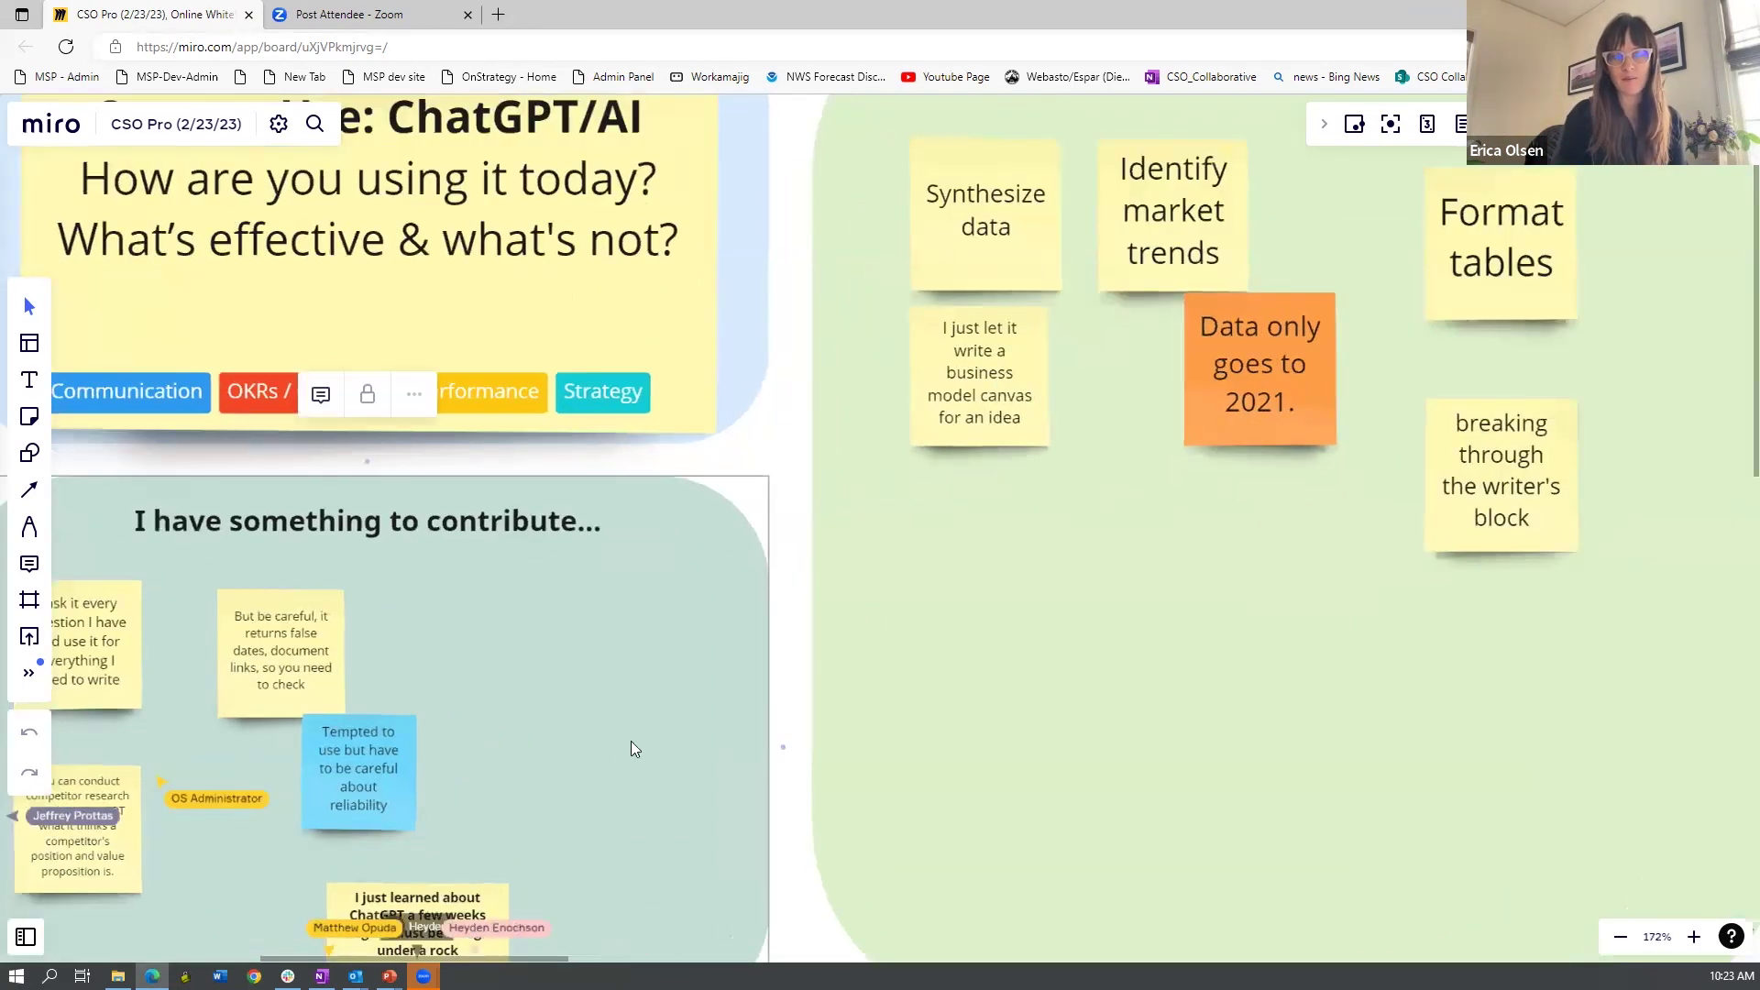
pyautogui.hscroll(-1, 632, 748)
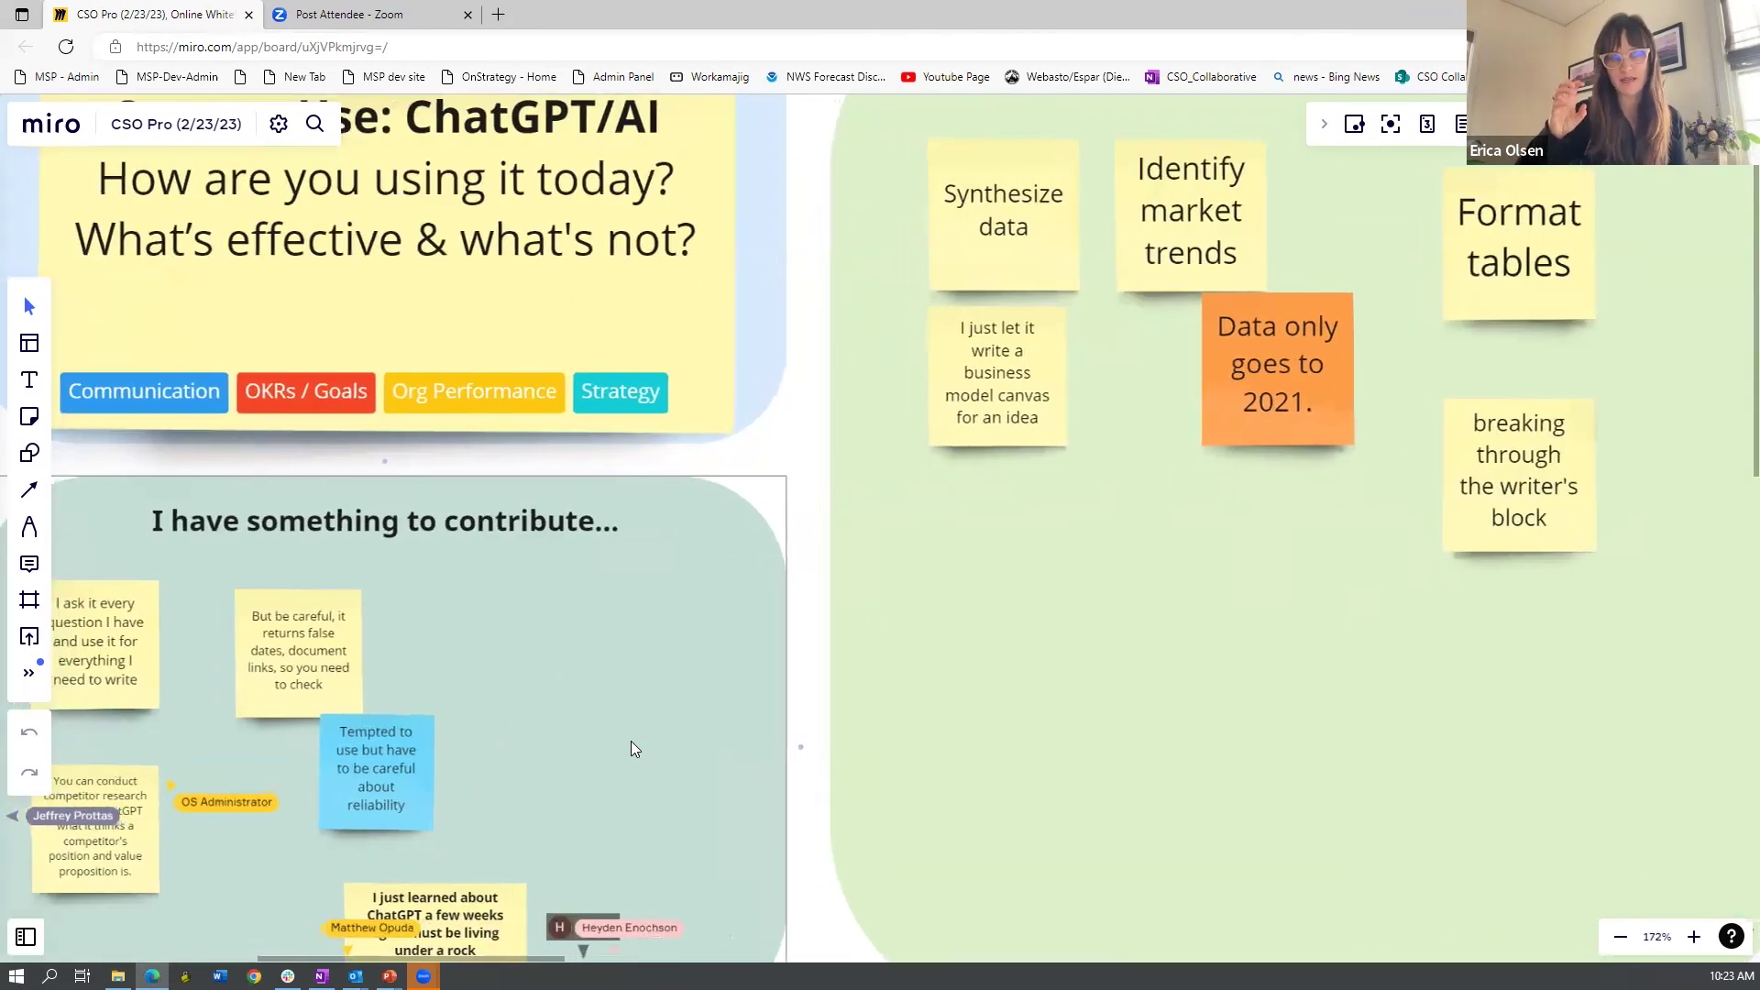
pyautogui.hscroll(-1, 630, 748)
pyautogui.hscroll(-1, 632, 748)
pyautogui.hscroll(-1, 631, 748)
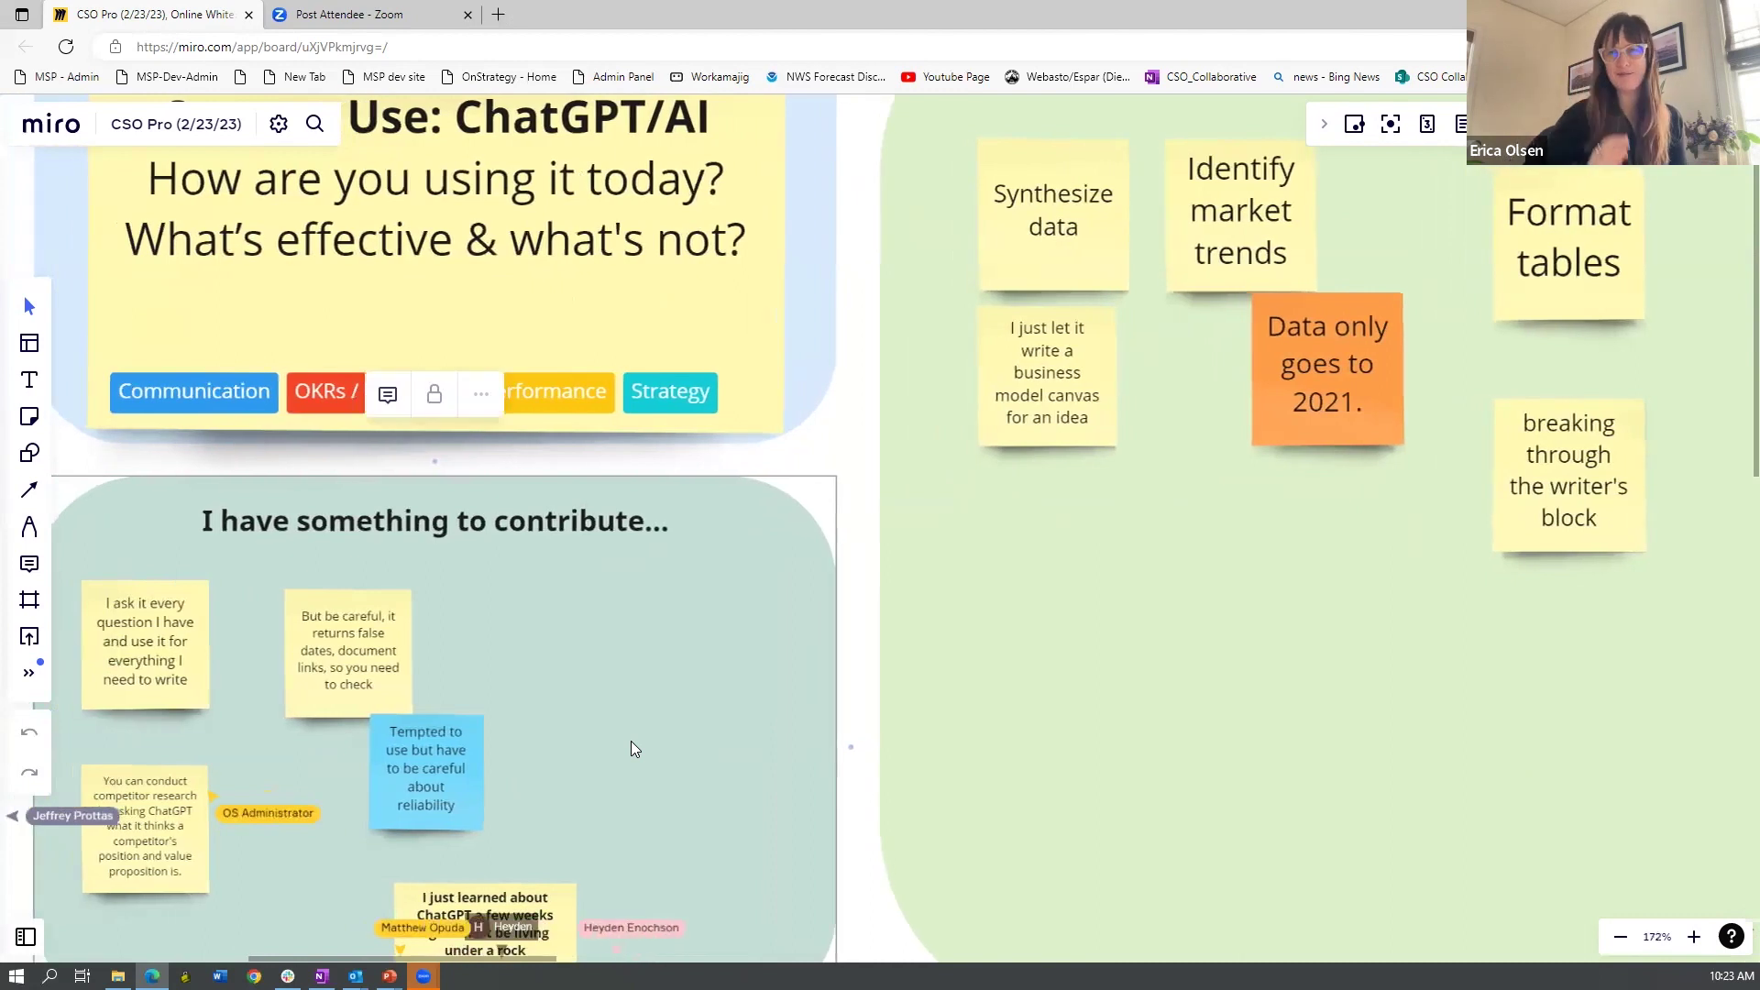